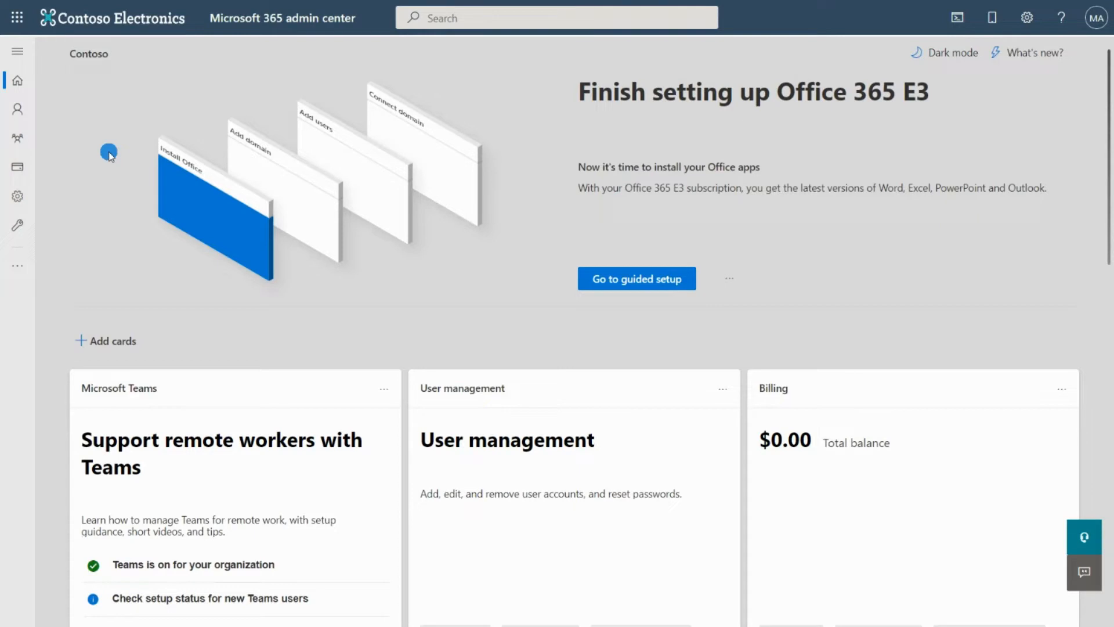
- Go to the data sources of Search & intelligence and start adding a new connection
click(17, 196)
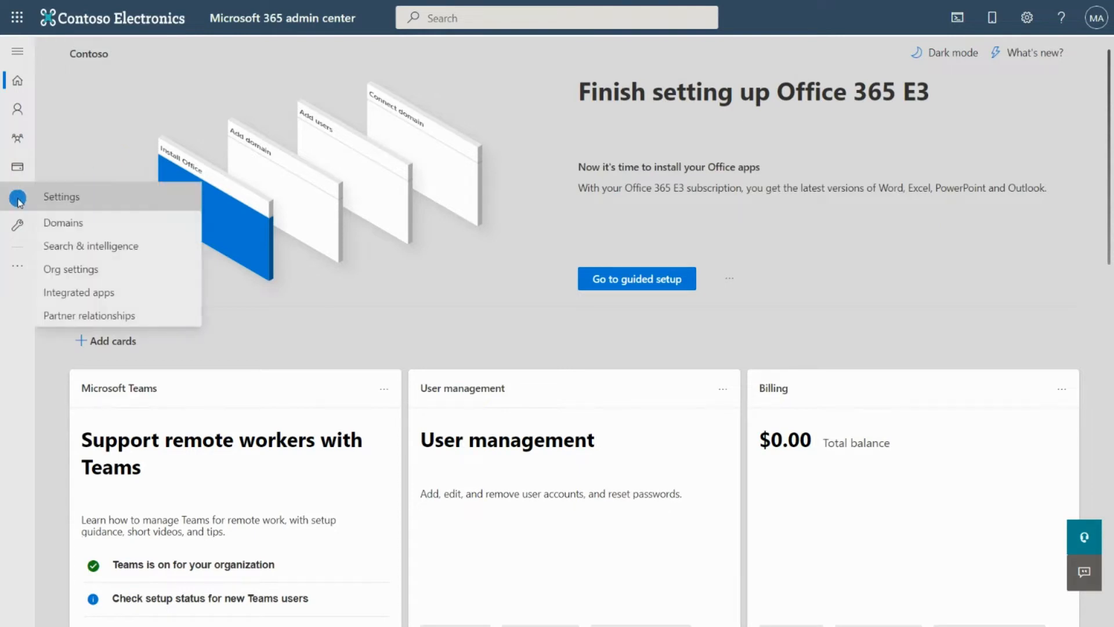
click(88, 249)
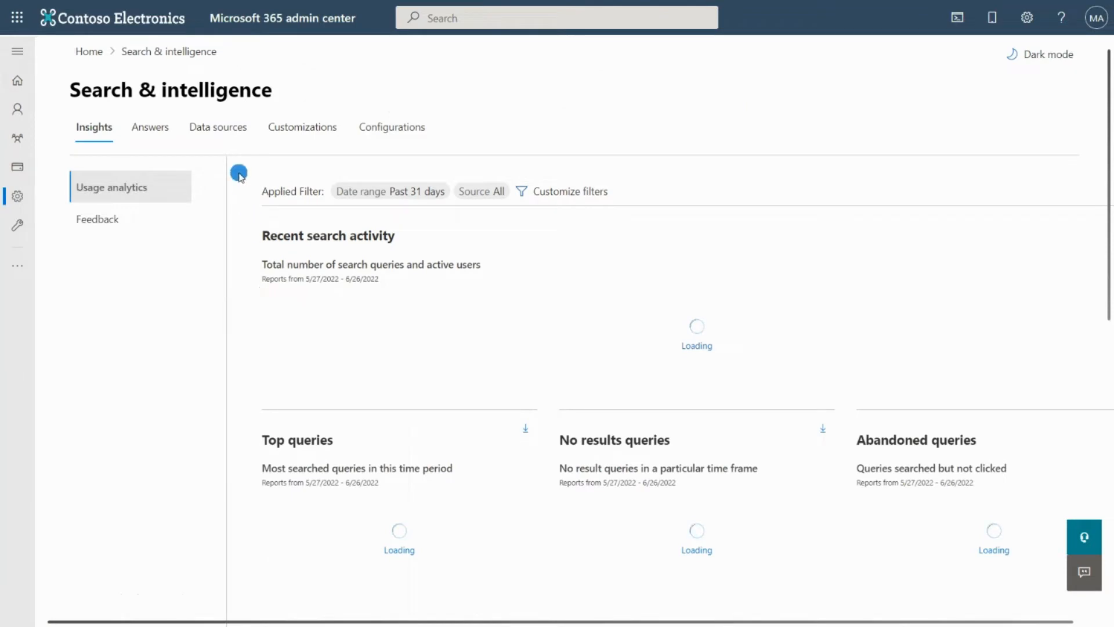
click(219, 126)
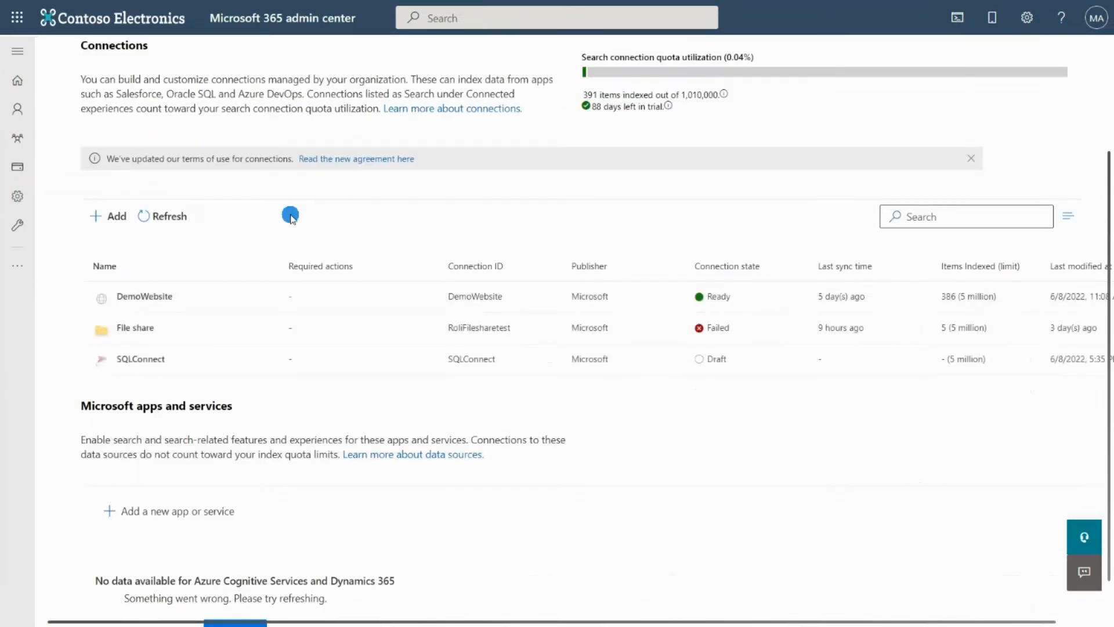
scroll(291, 216, up, 3)
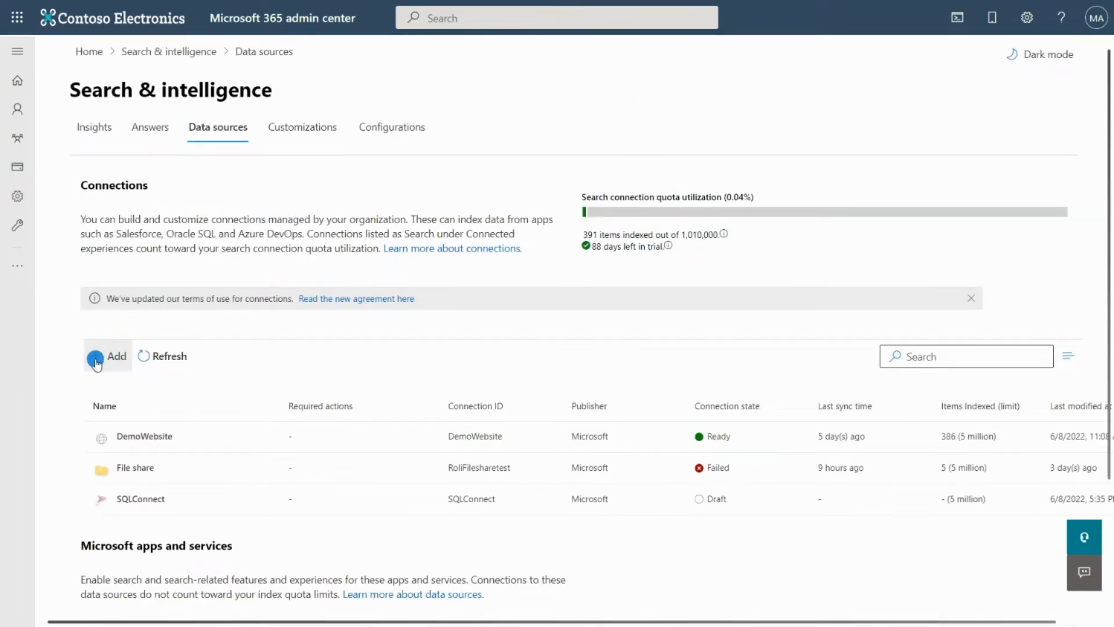
click(96, 363)
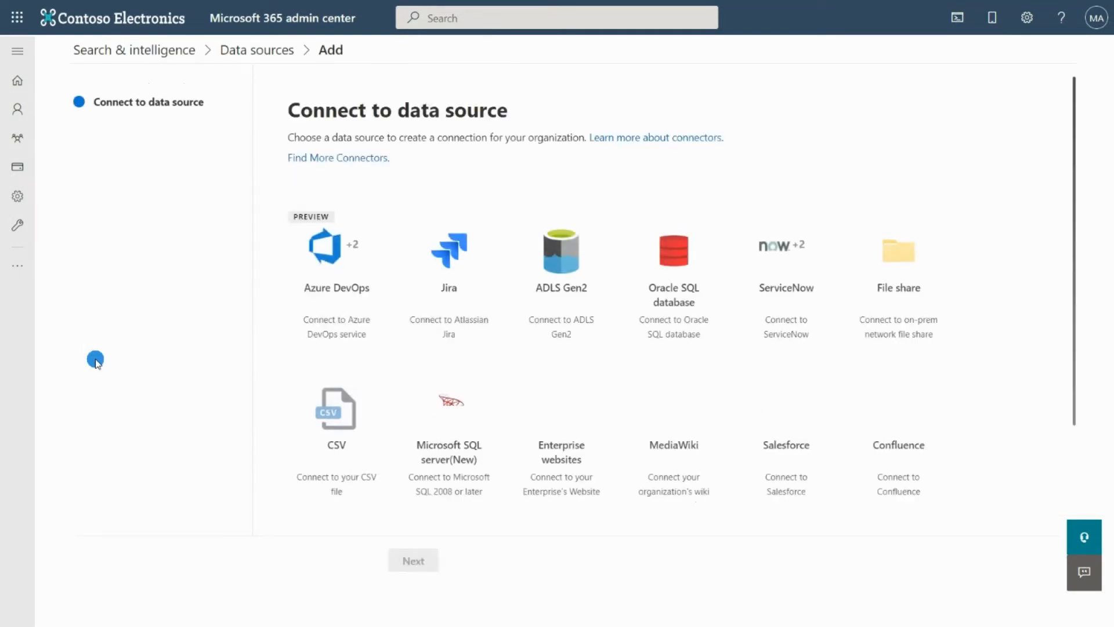
- Choose Azure DevOps as the data source with the Azure DevOps Wiki entity and proceed to the connection setup
click(337, 277)
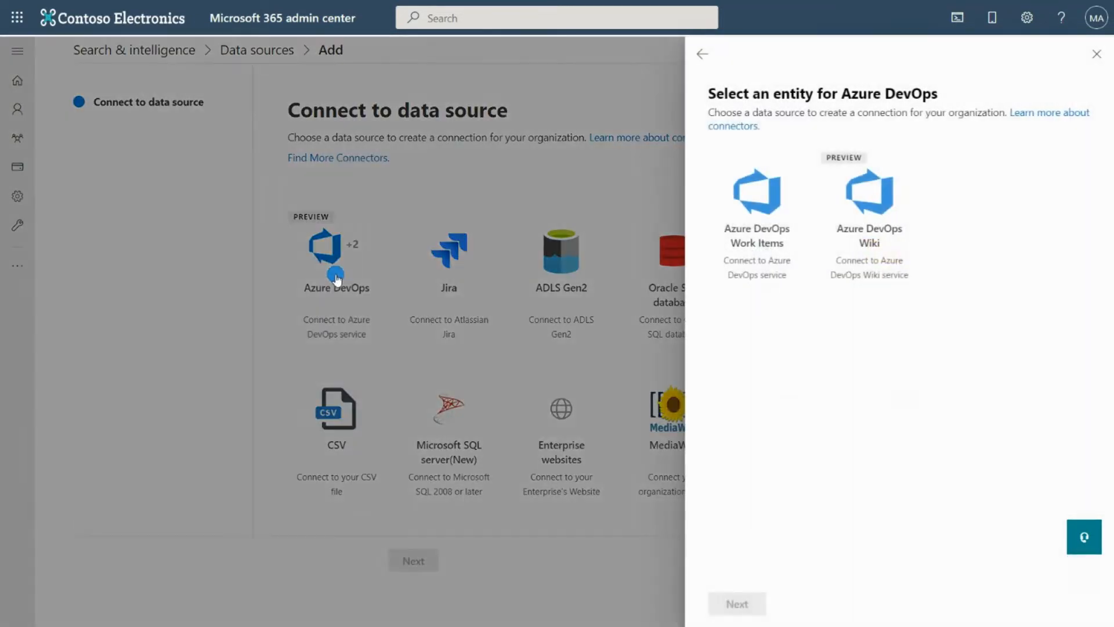
click(869, 219)
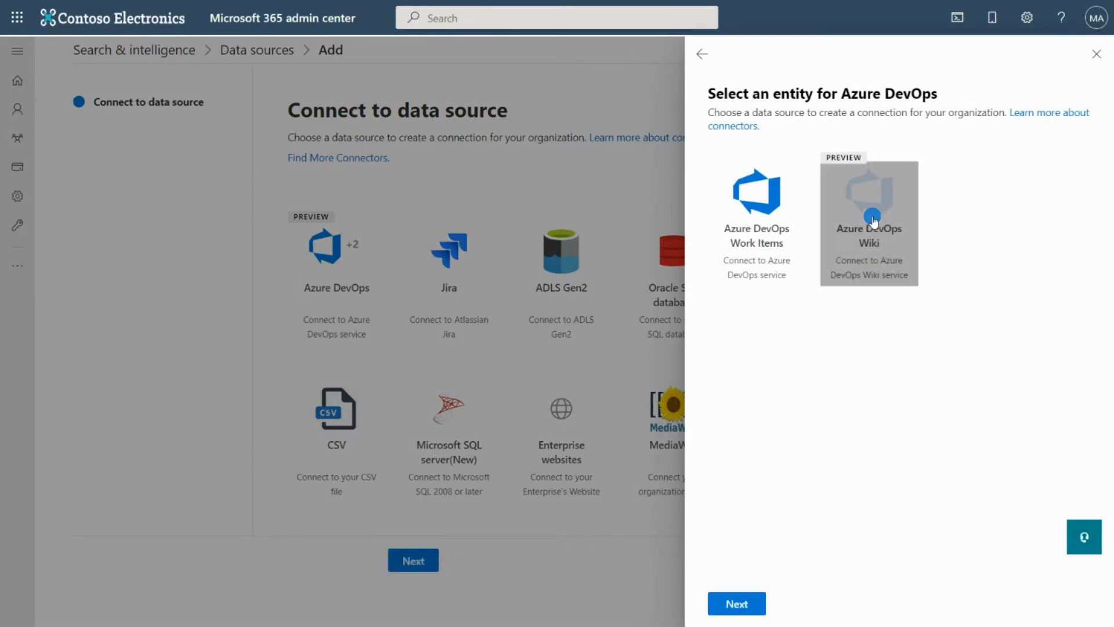
click(737, 604)
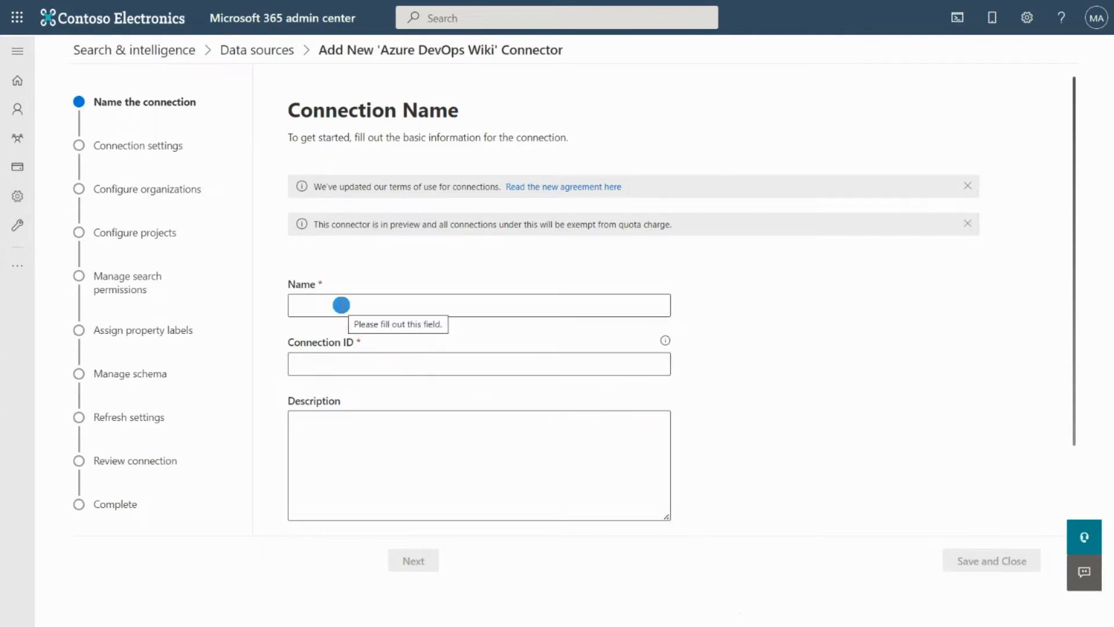
- Enter AzureDevOpsWiki as both the connection name and the connection ID
click(341, 304)
text(Azure)
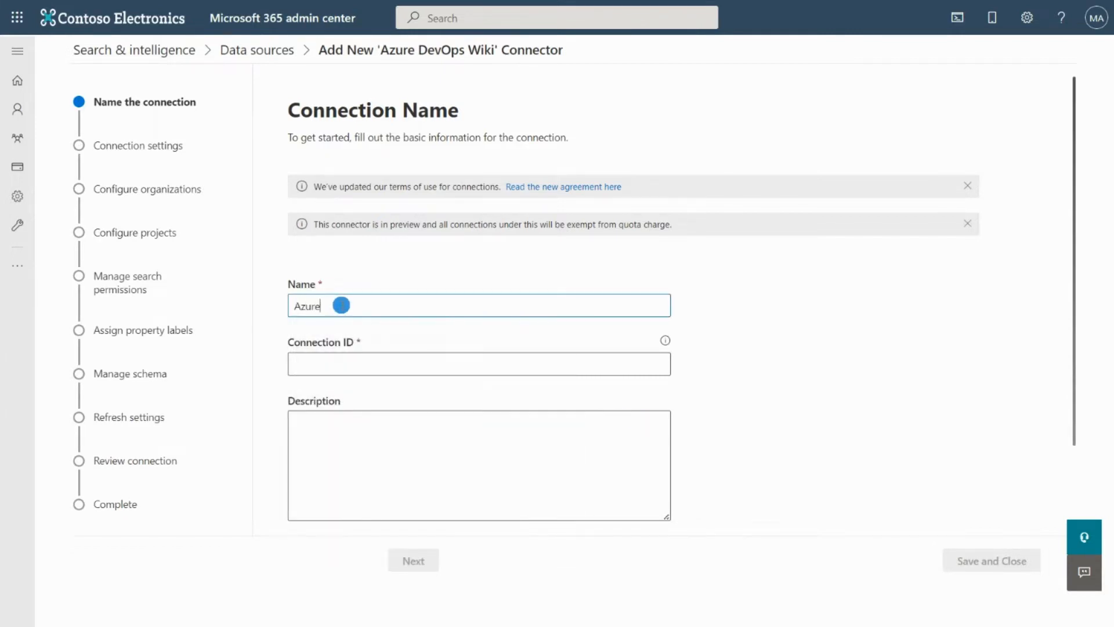
text(DevOpsWiki)
click(339, 364)
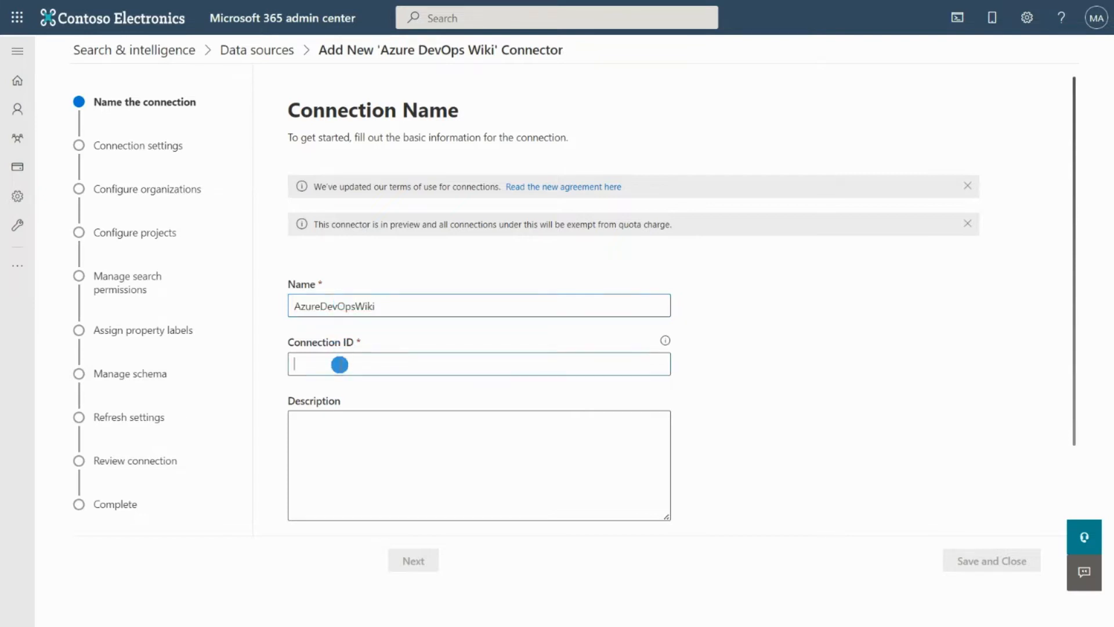
text(AzureDevOpsWiki)
- Enter the description "Index Azure DevOps wikis in Microsoft Search", accept the data indexing authorization and continue to the connection settings
click(365, 433)
text(I)
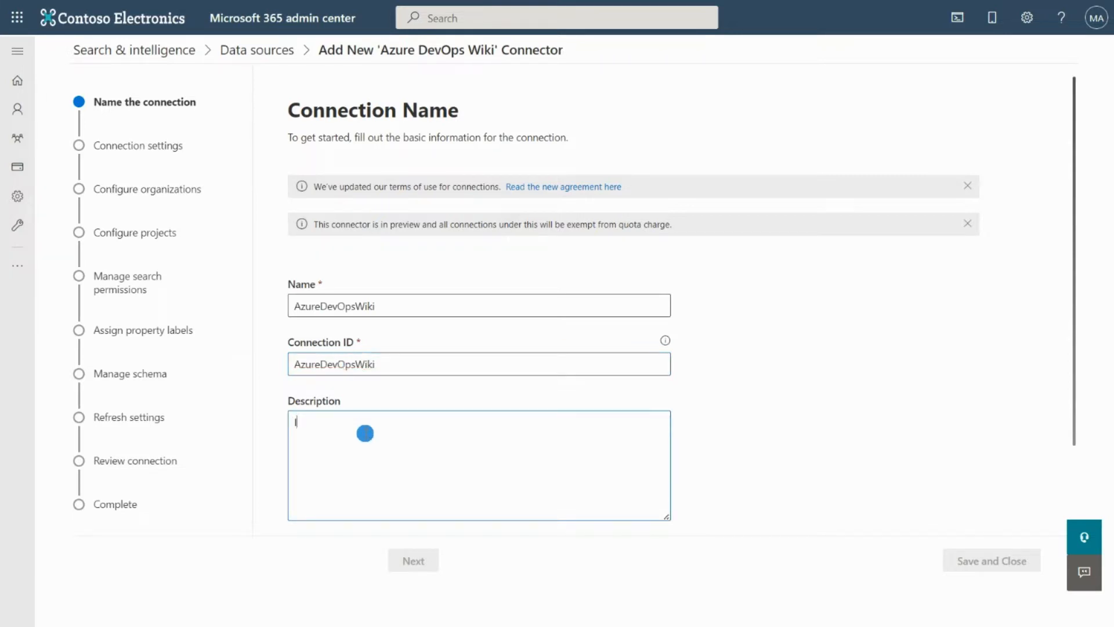
text(ndex Azure DevOps wikis in M)
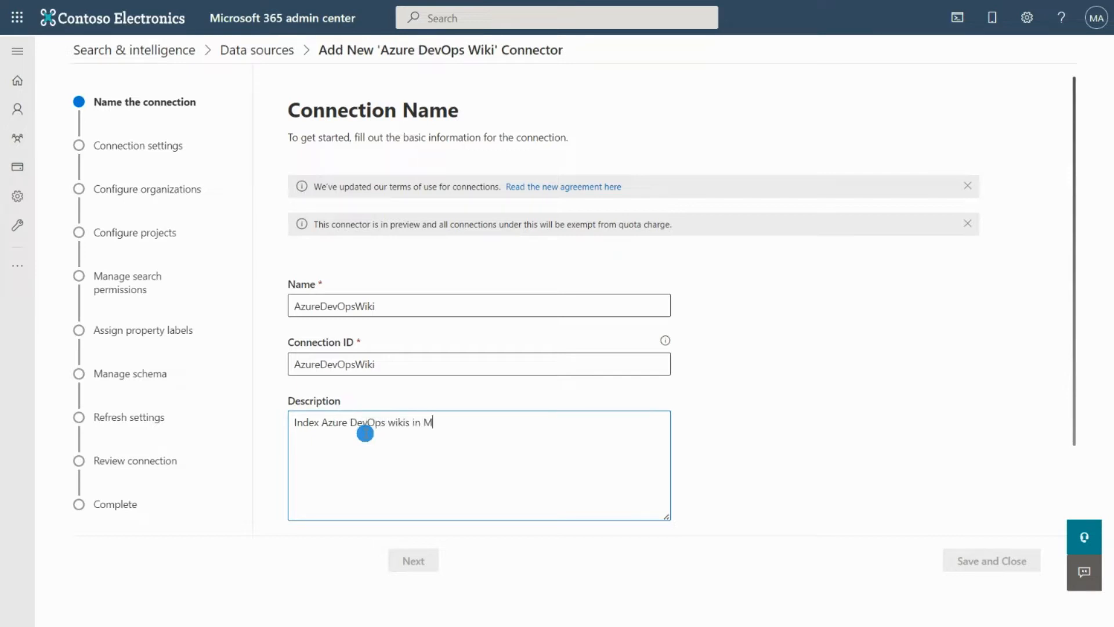
text(icrosoft Search)
scroll(435, 476, down, 2)
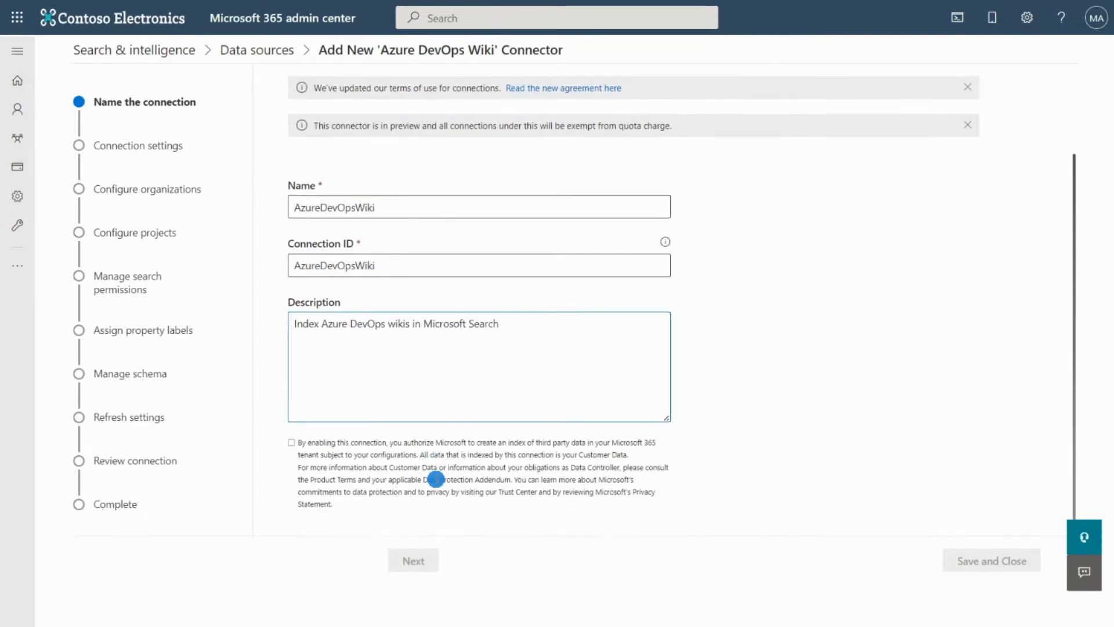
click(293, 443)
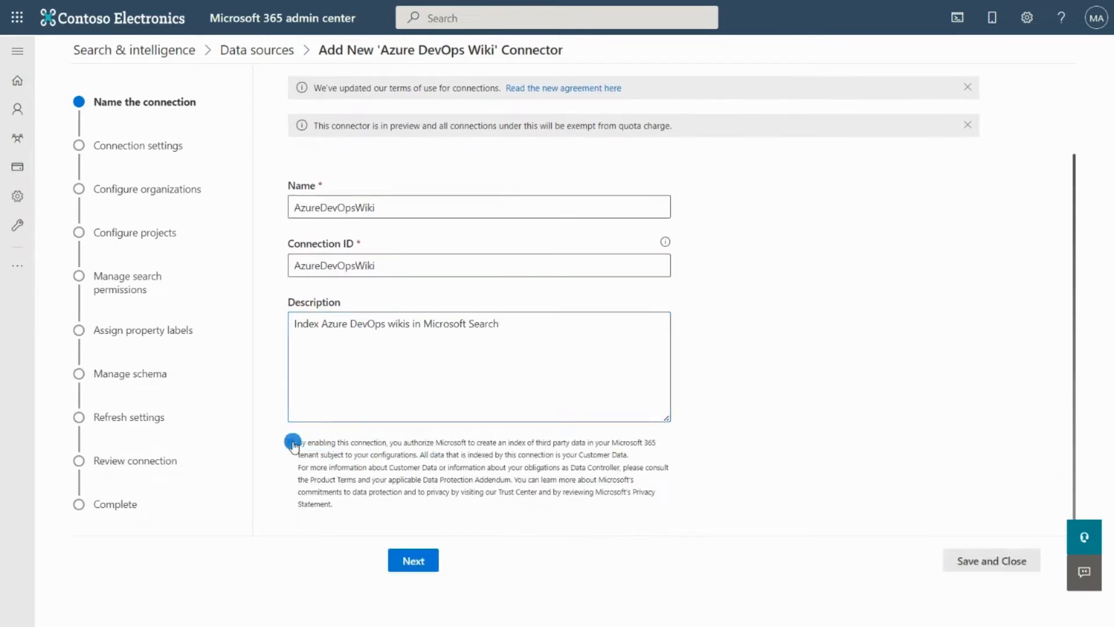
click(408, 563)
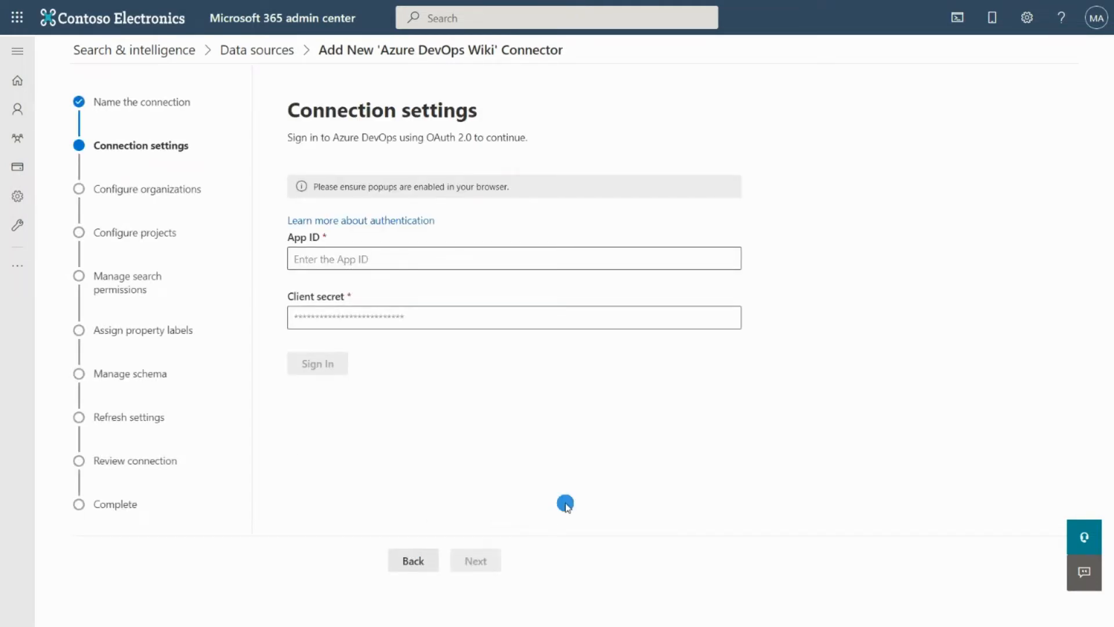
click(357, 220)
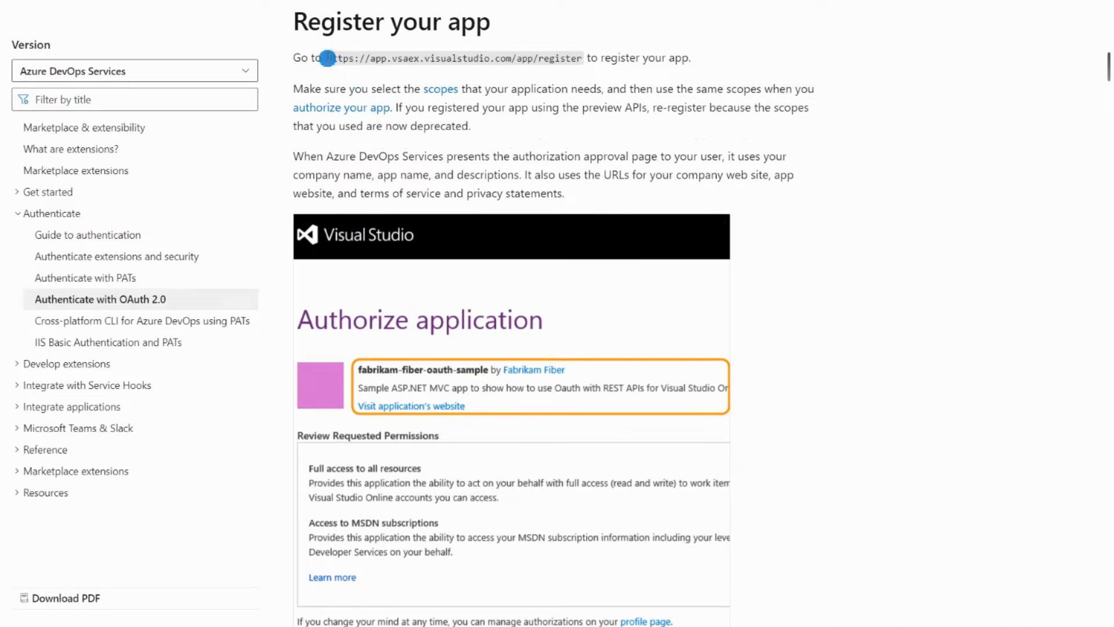
drag(328, 58, 584, 60)
key(ctrl+c)
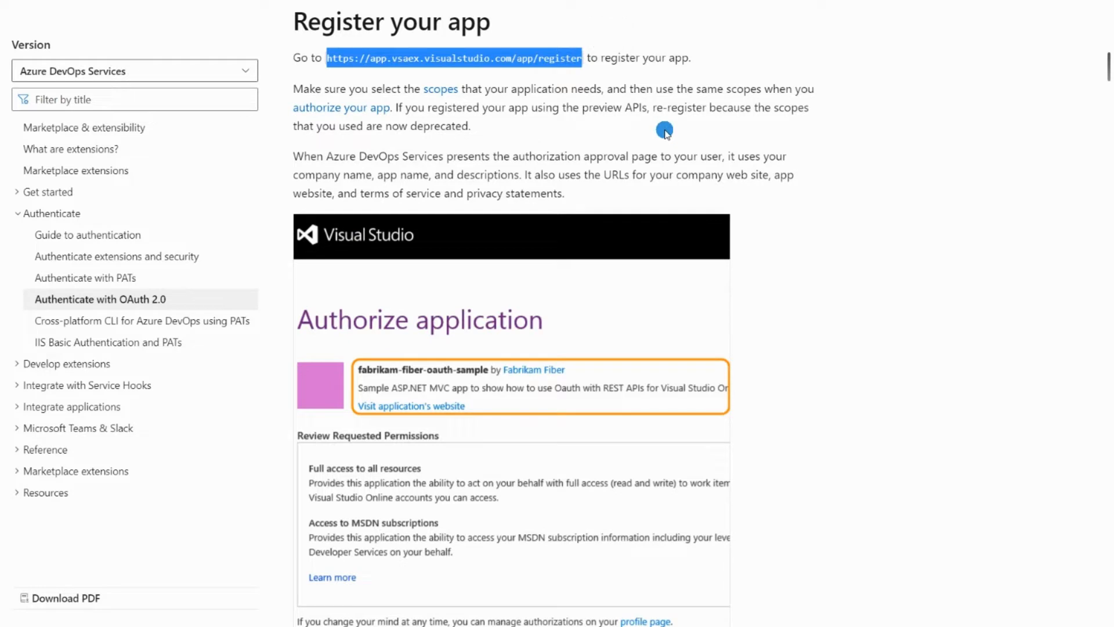
mouse_move(441, 6)
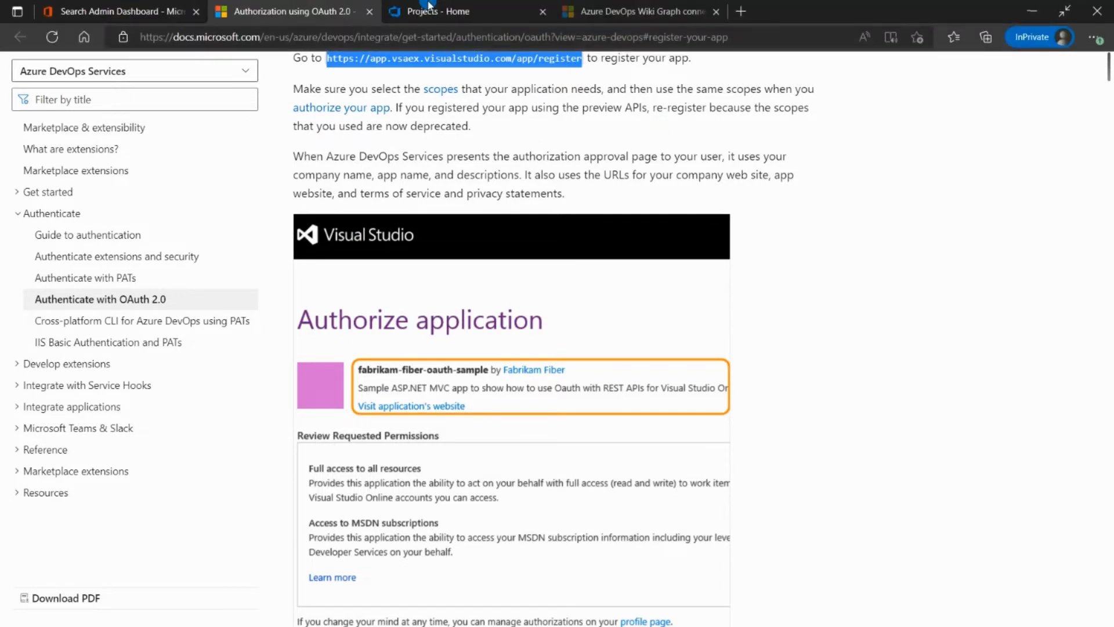
click(742, 11)
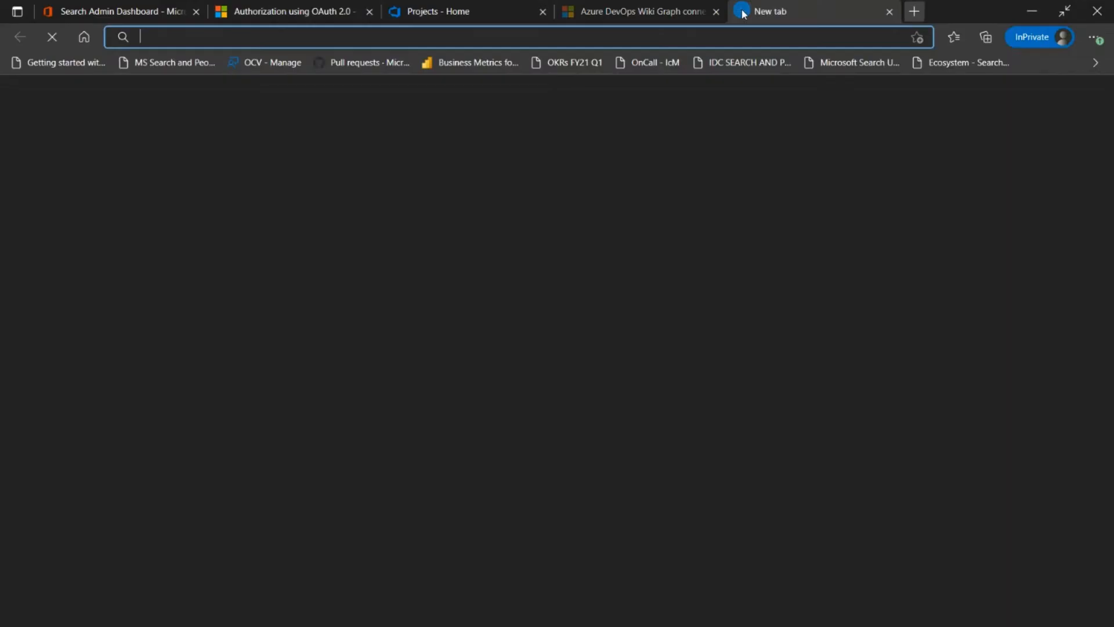
key(ctrl+v)
key(Return)
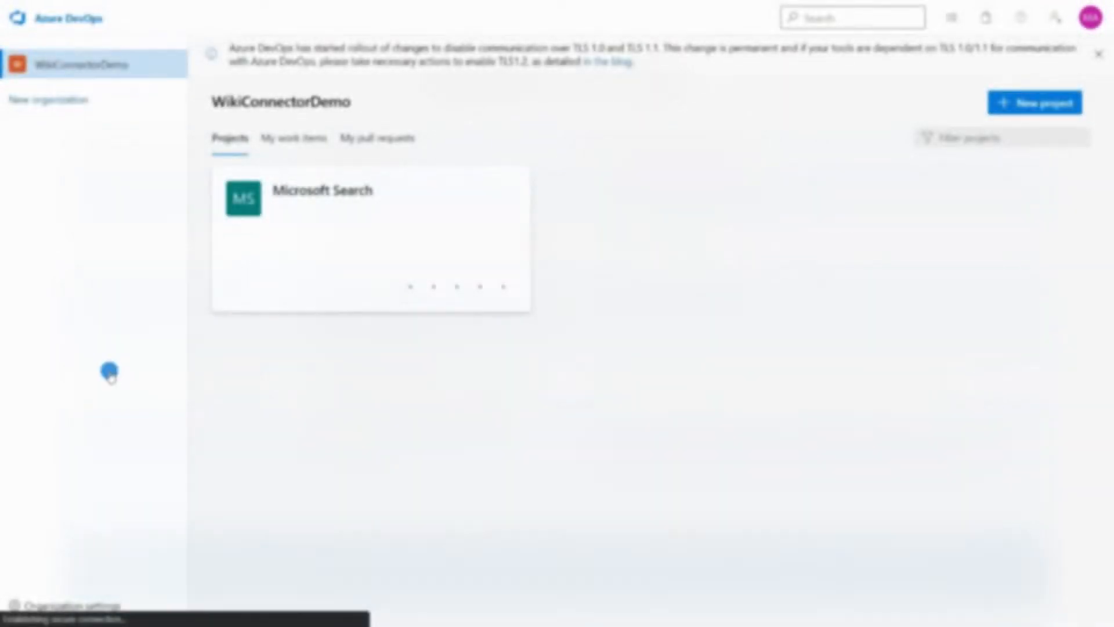
- Open the security policies in the WikiConnectorDemo organization settings of Azure DevOps
click(77, 606)
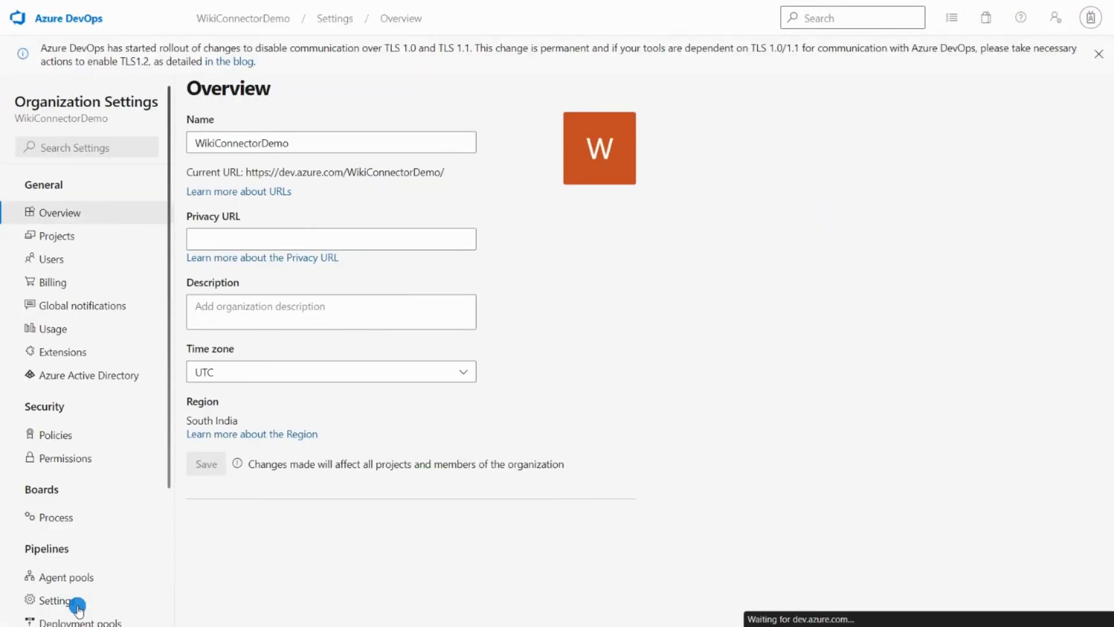
click(56, 440)
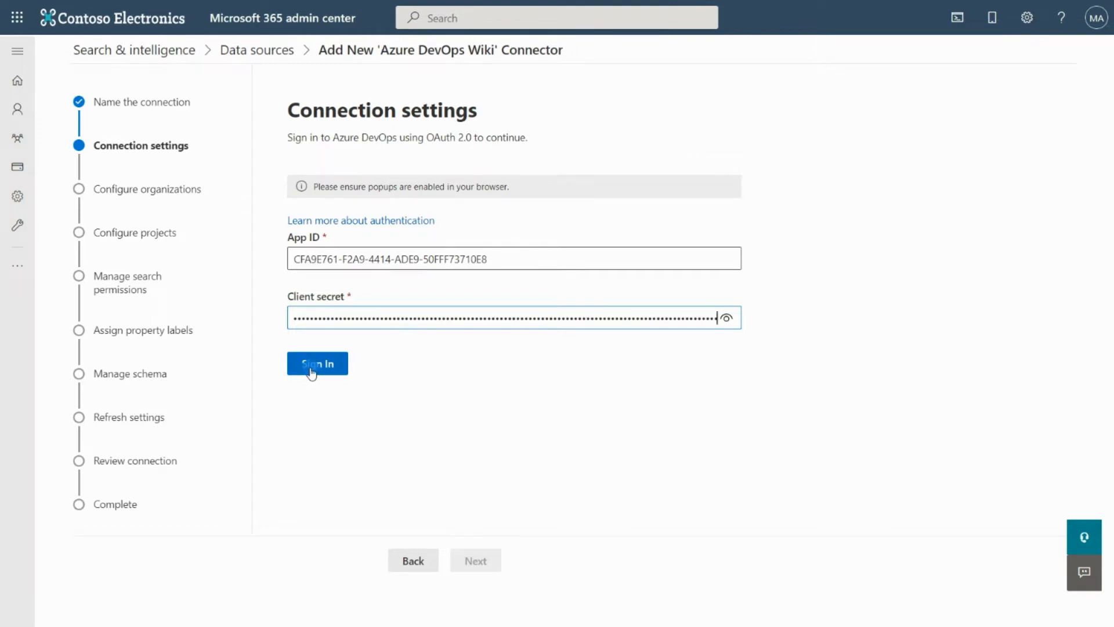
- Sign in to Azure DevOps from the connection settings, accept the permissions requested by Microsoft Search and continue to organization configuration
click(312, 372)
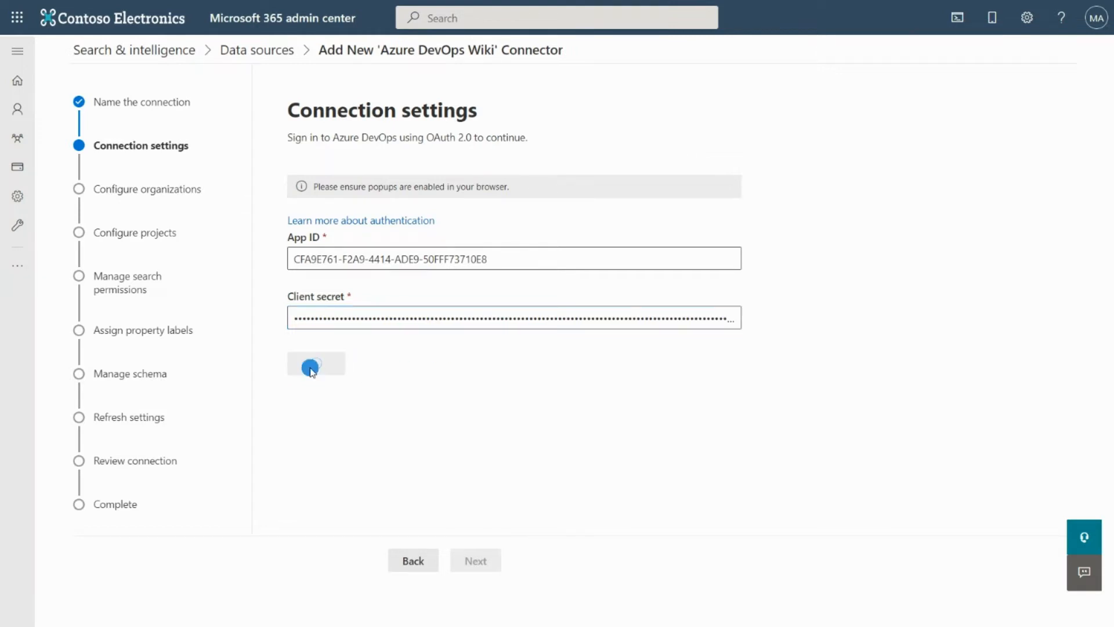
mouse_move(636, 6)
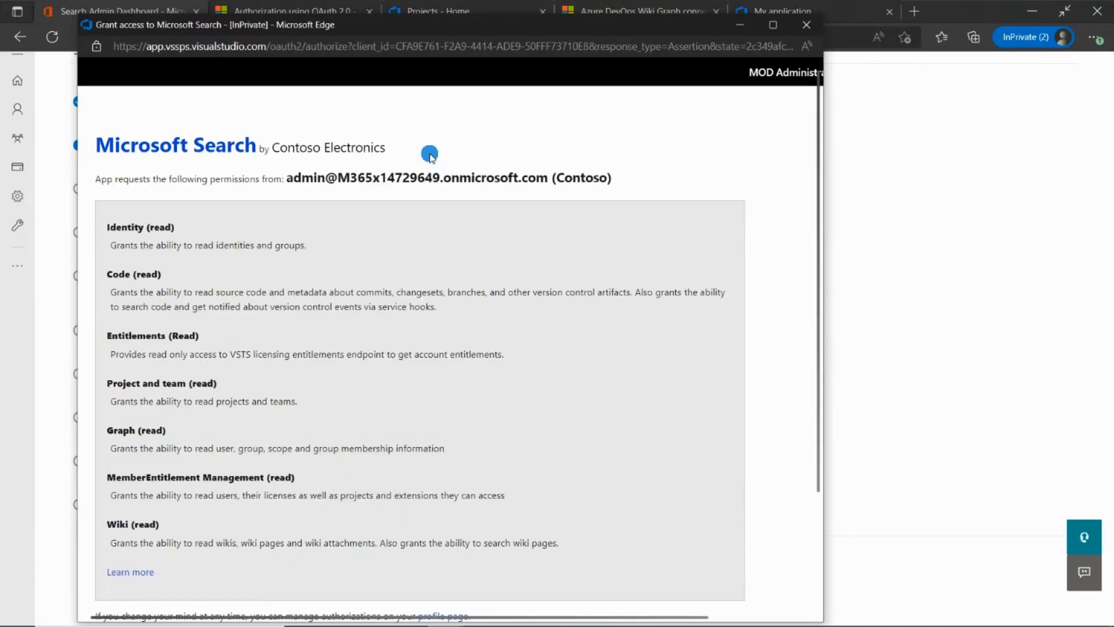
scroll(420, 307, down, 3)
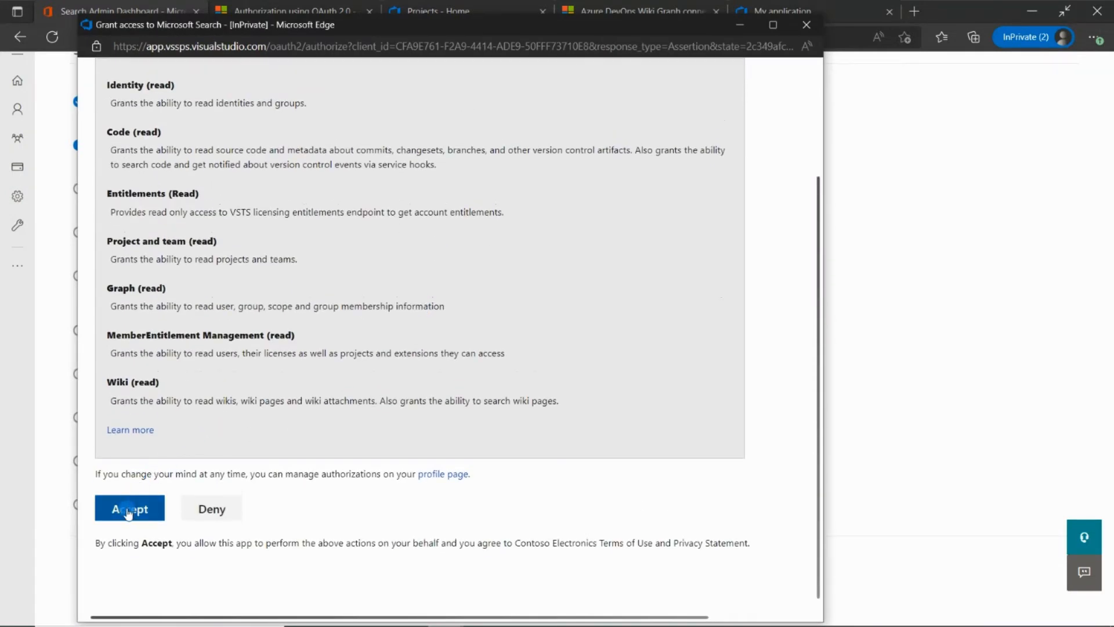
click(127, 514)
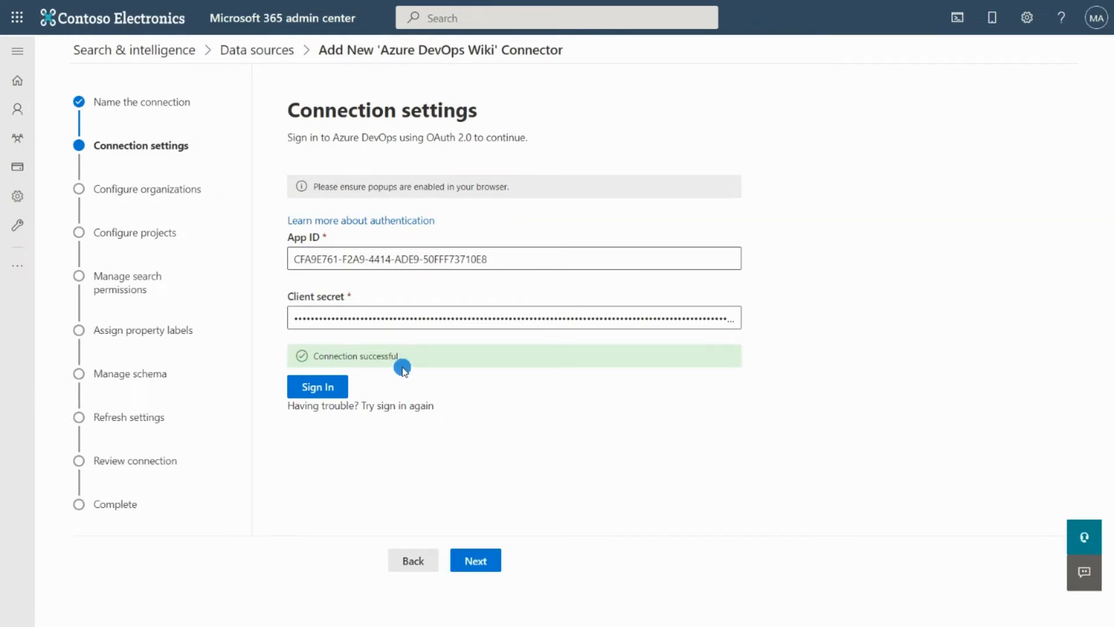
click(473, 560)
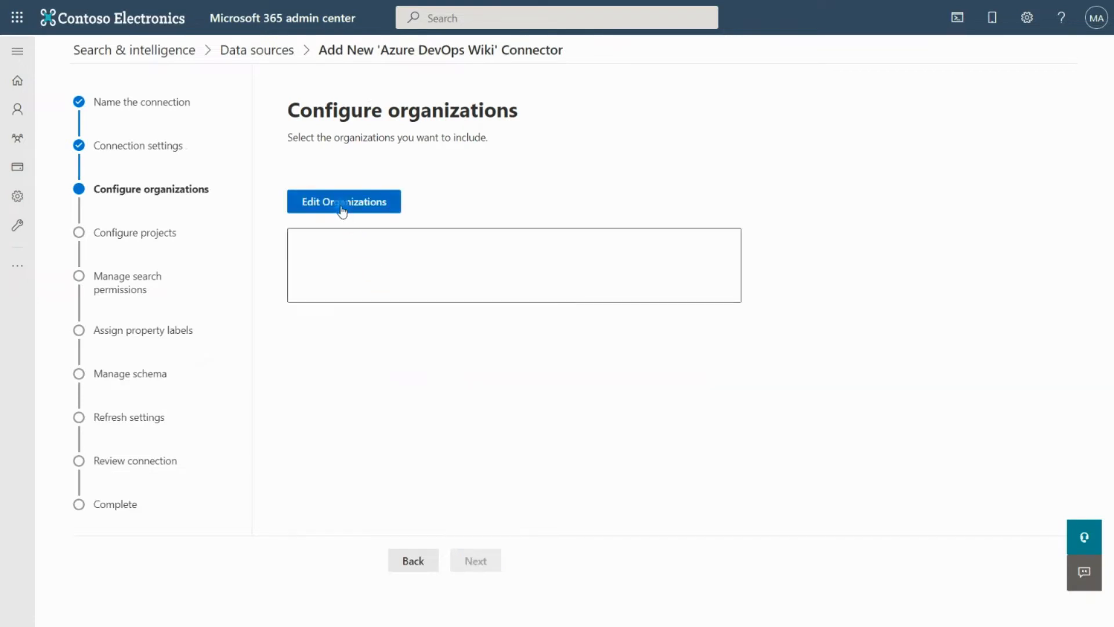
- Include the WikiConnectorDemo organization in the connection, save the selection and continue to project configuration
click(343, 208)
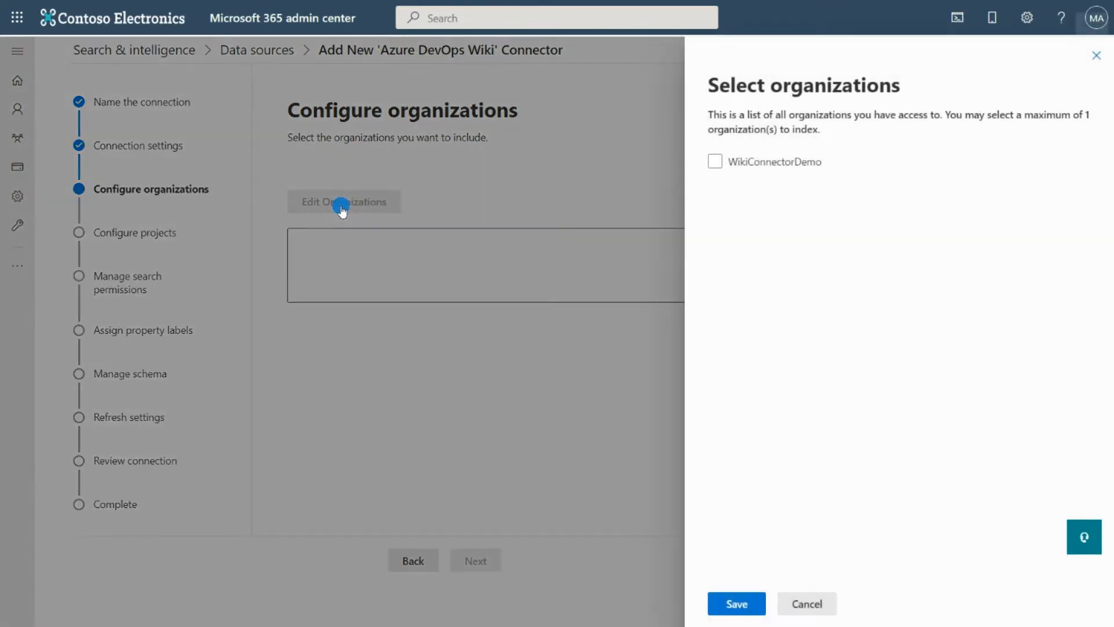
click(716, 167)
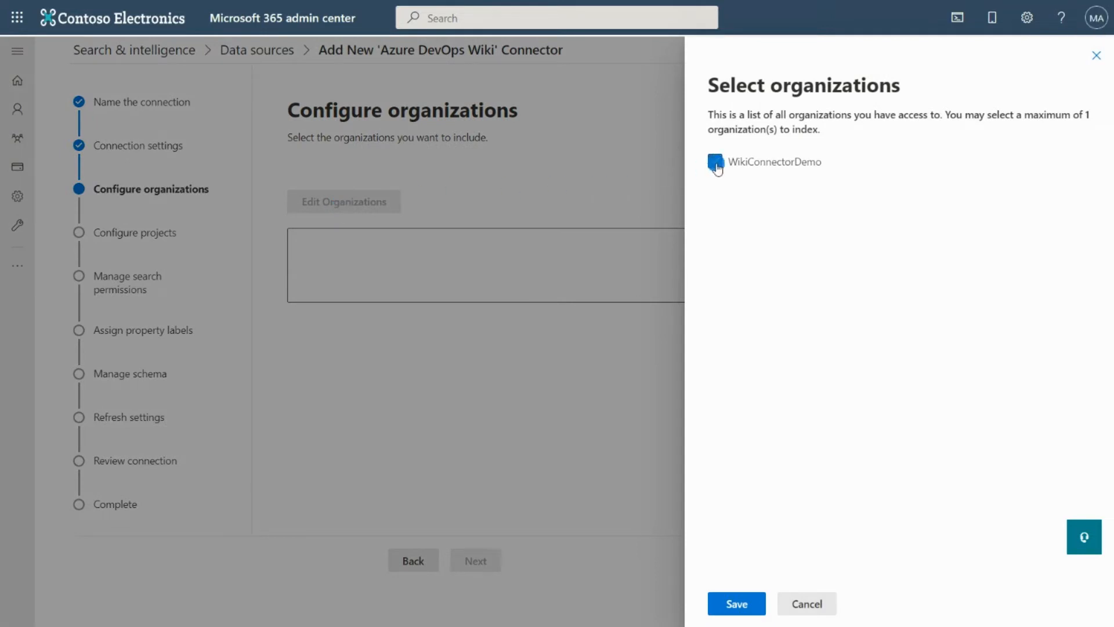
click(738, 604)
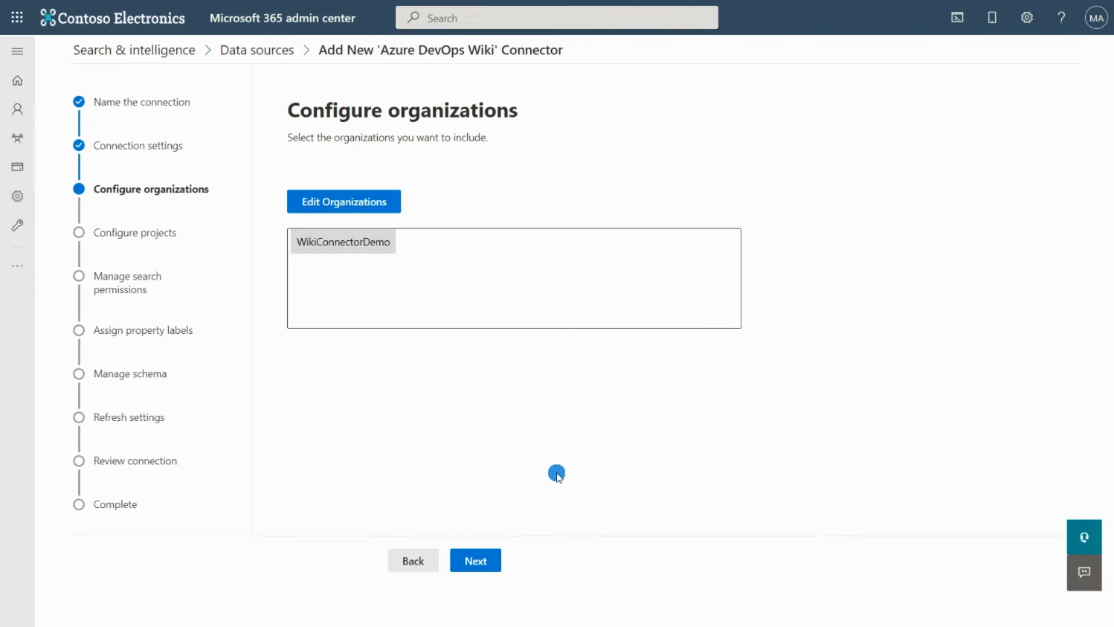
click(479, 563)
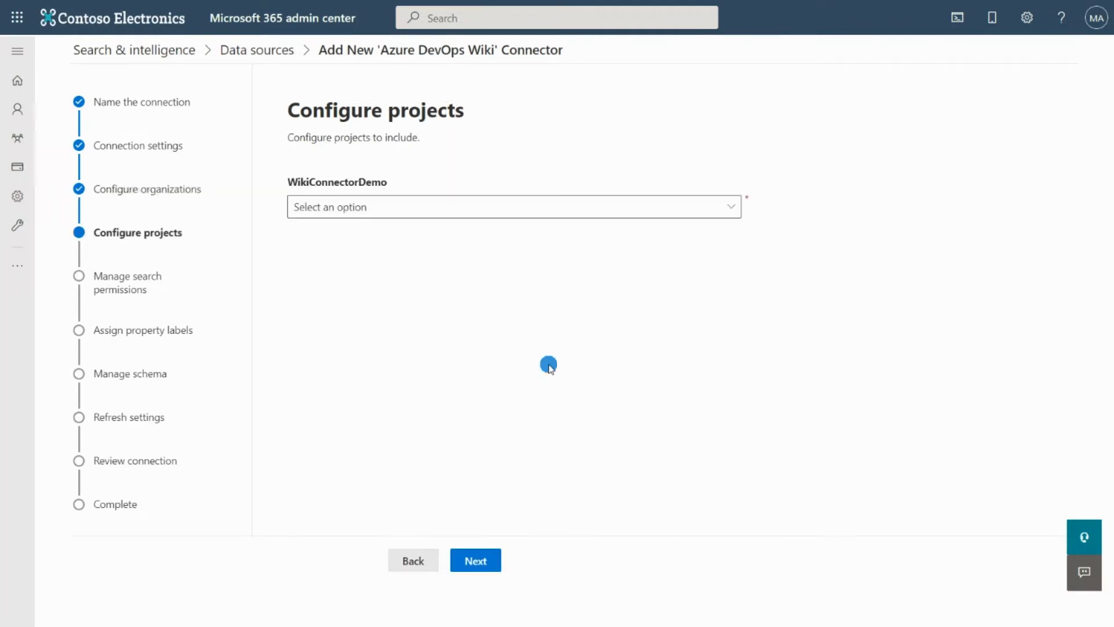
- Set WikiConnectorDemo to index the entire organization and continue to the search permissions
click(602, 210)
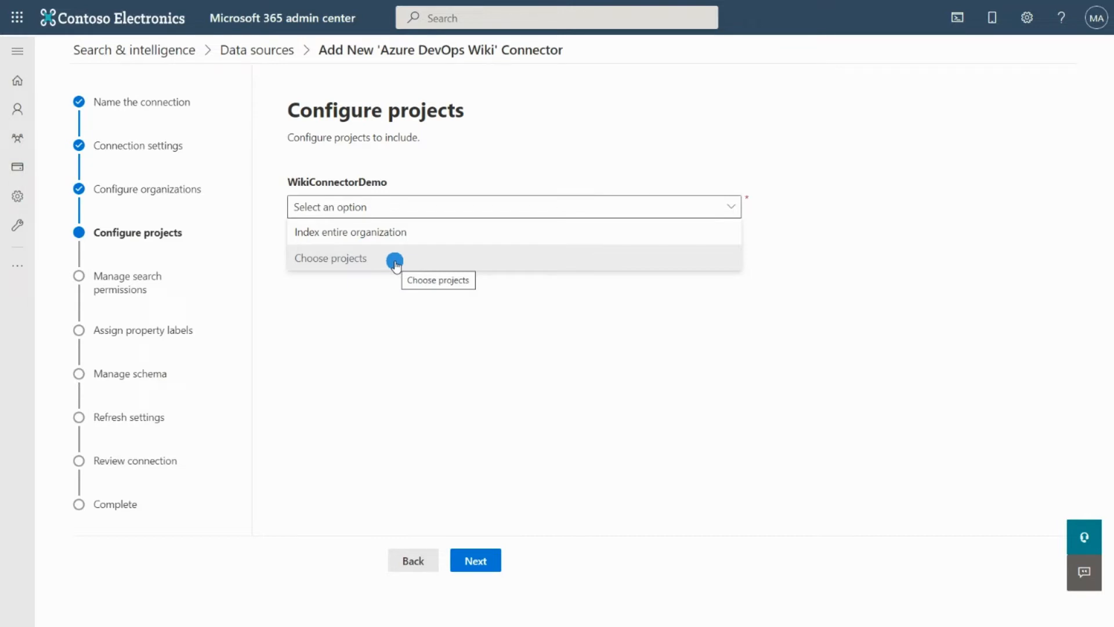
click(366, 235)
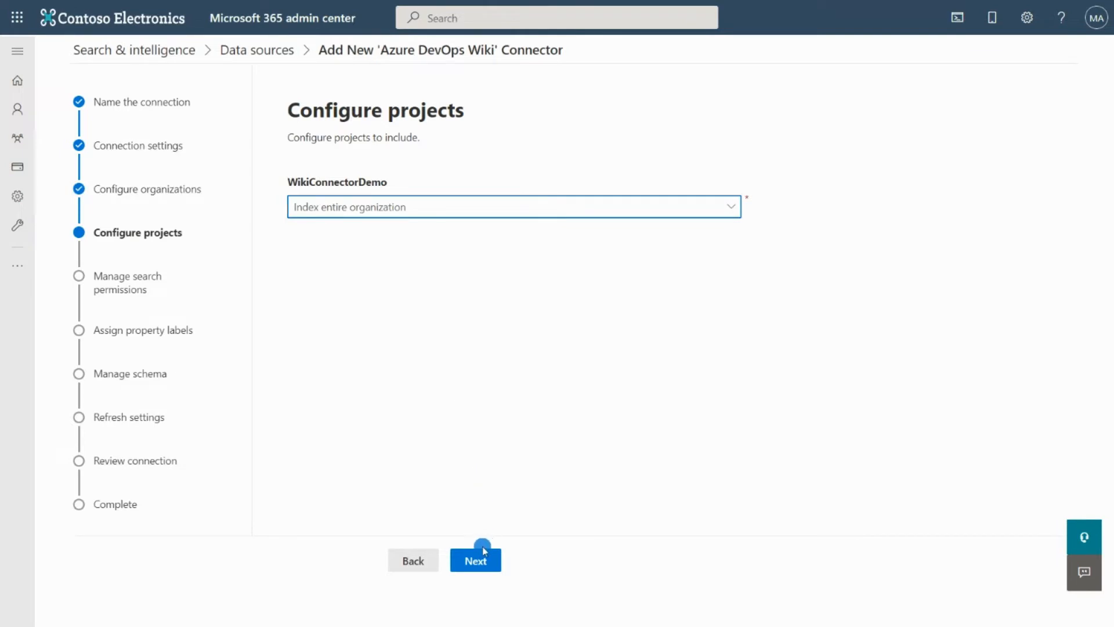
click(477, 560)
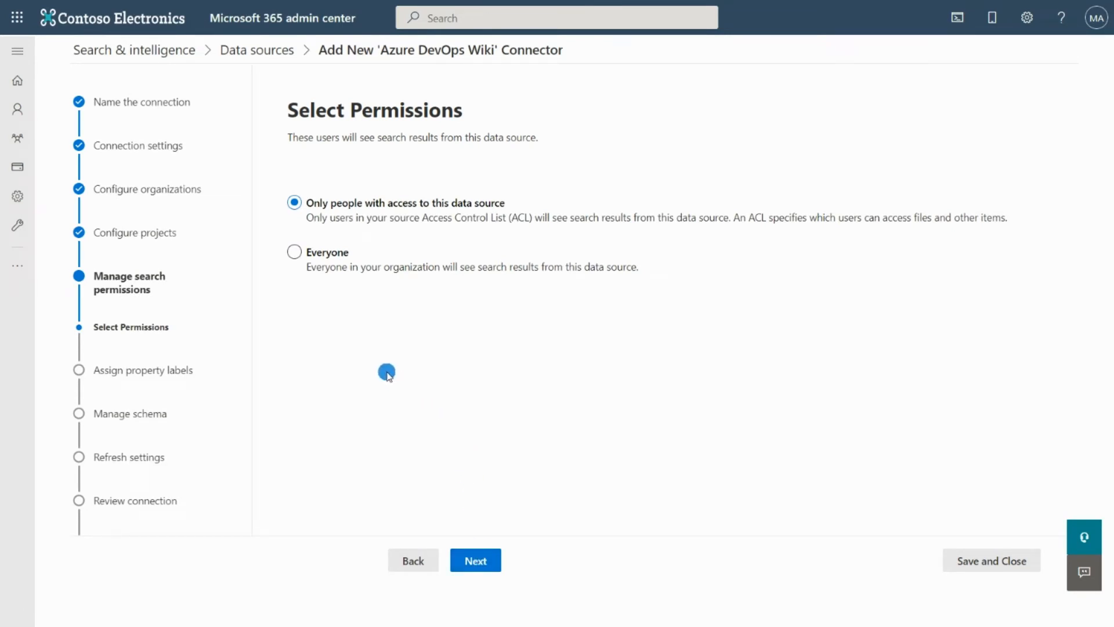
- Limit search results to only people with access to this data source and continue to the property labels
click(310, 262)
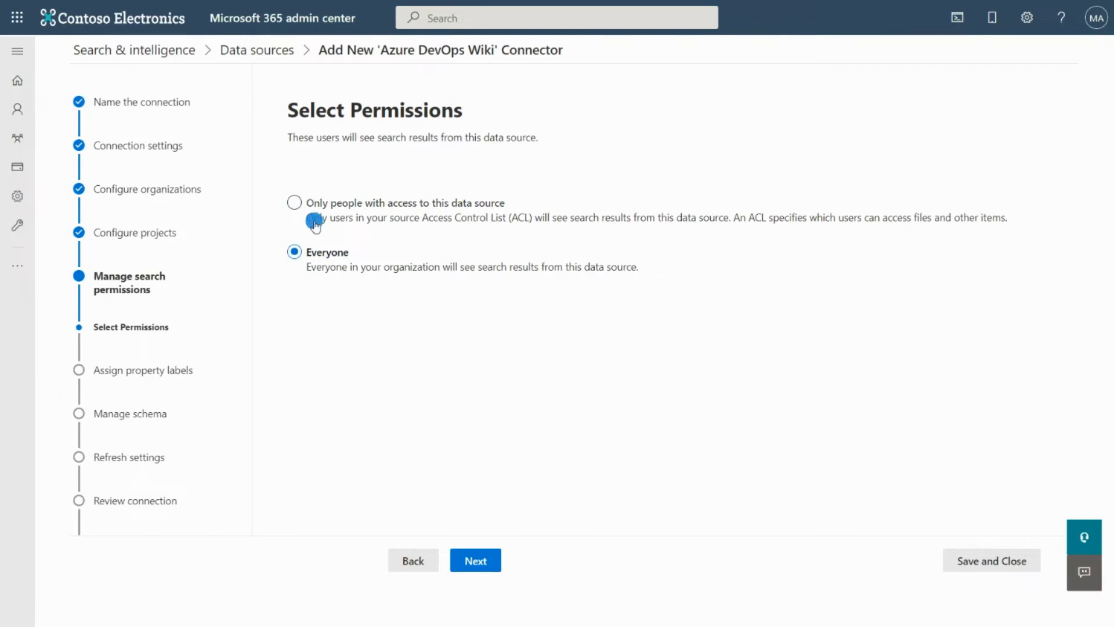
click(297, 203)
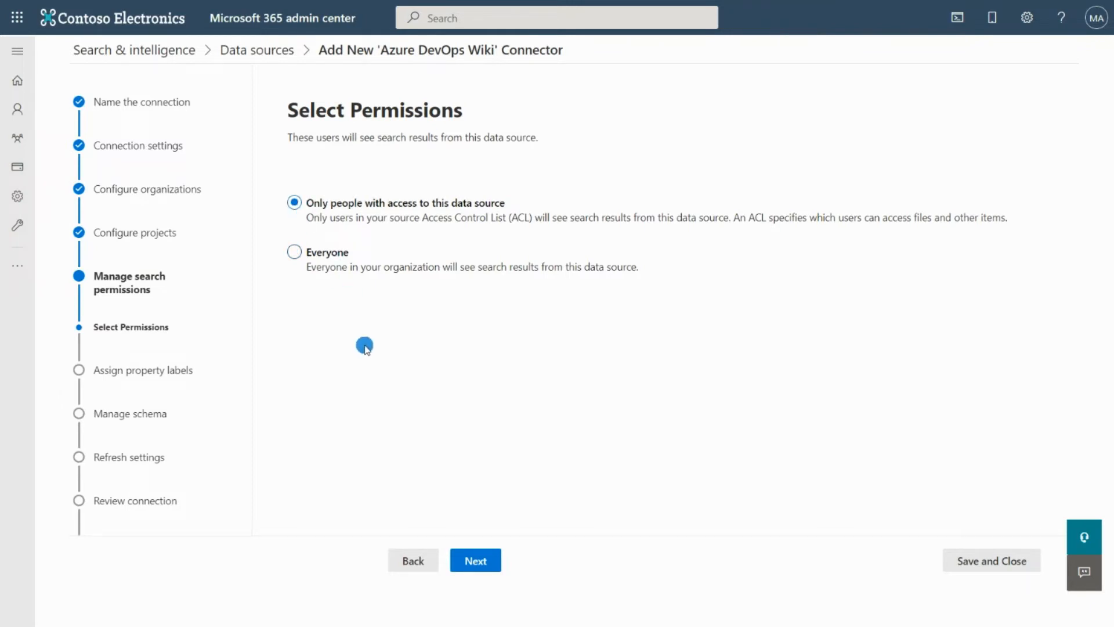
click(479, 562)
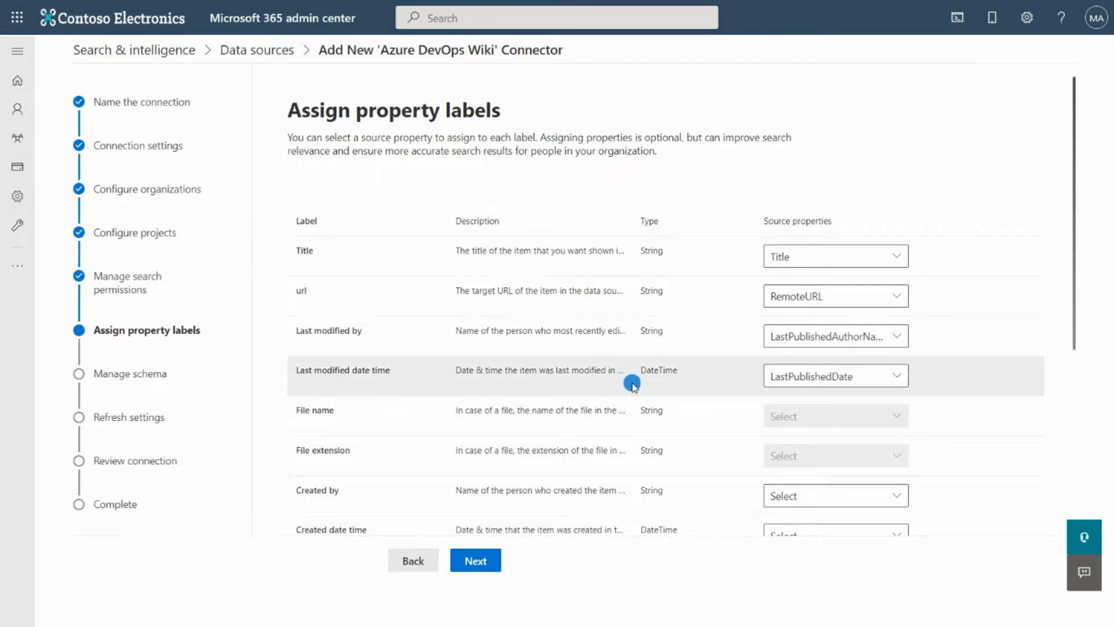
- Look through the source properties assigned to the labels, keep the assignments and continue to the schema
scroll(632, 385, down, 3)
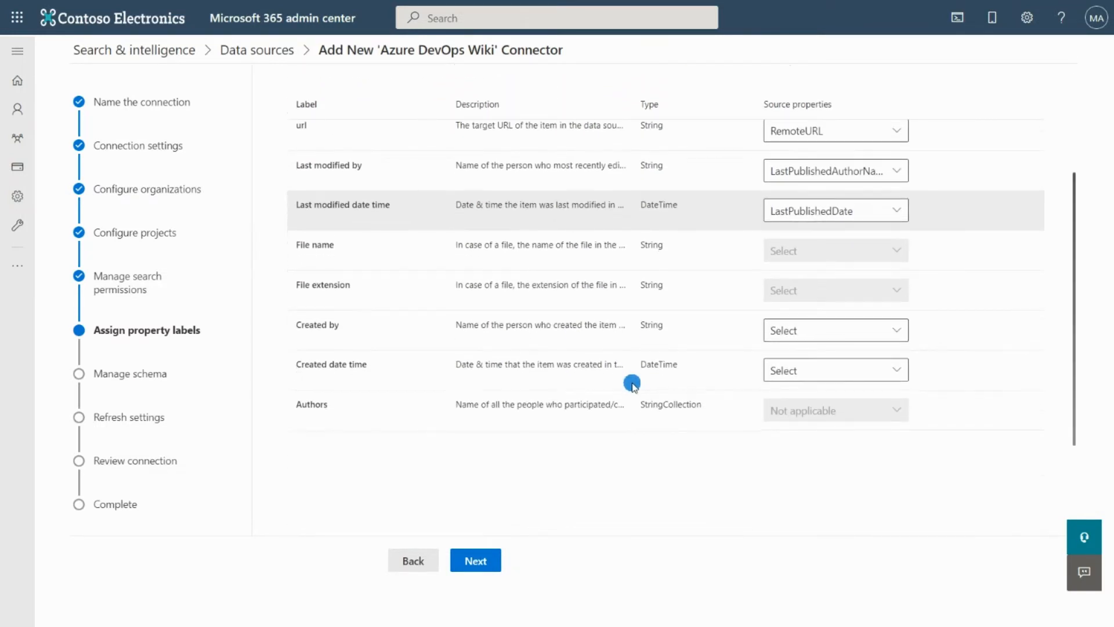
scroll(632, 385, up, 3)
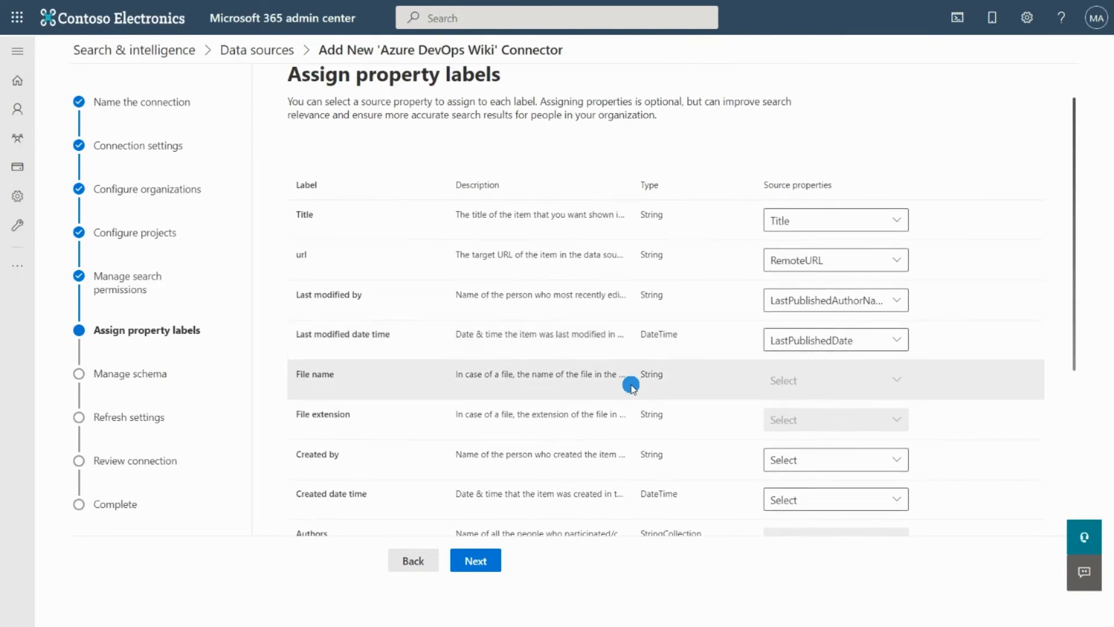
click(481, 563)
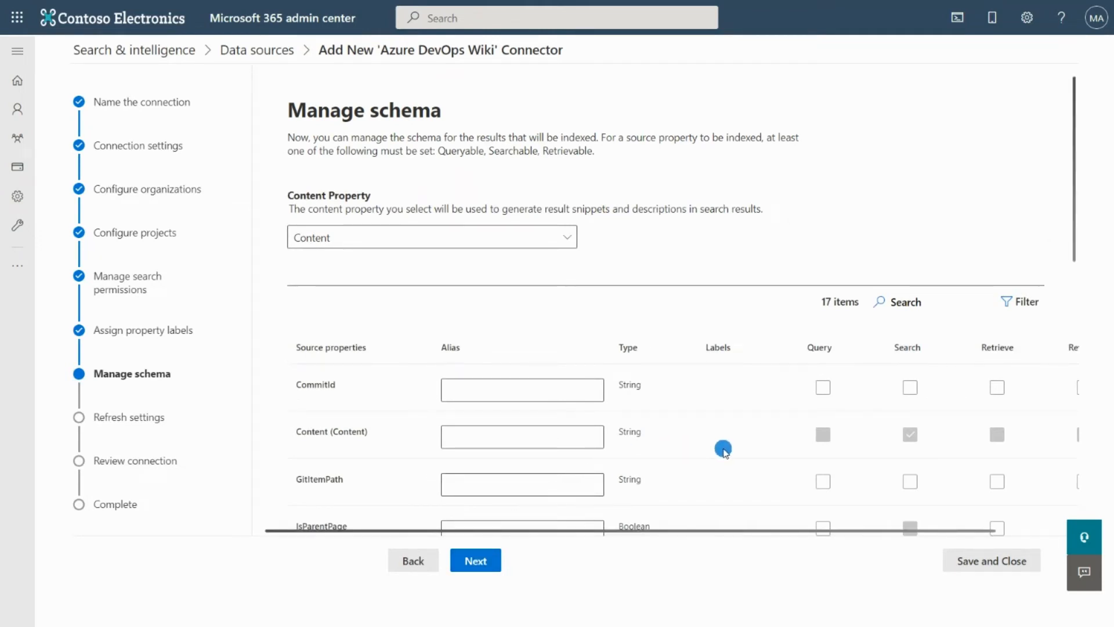
- Make the LastPublishedAuthorEmail and LastPublishedAuthorName properties searchable in the schema
scroll(724, 450, down, 1)
scroll(724, 450, down, 3)
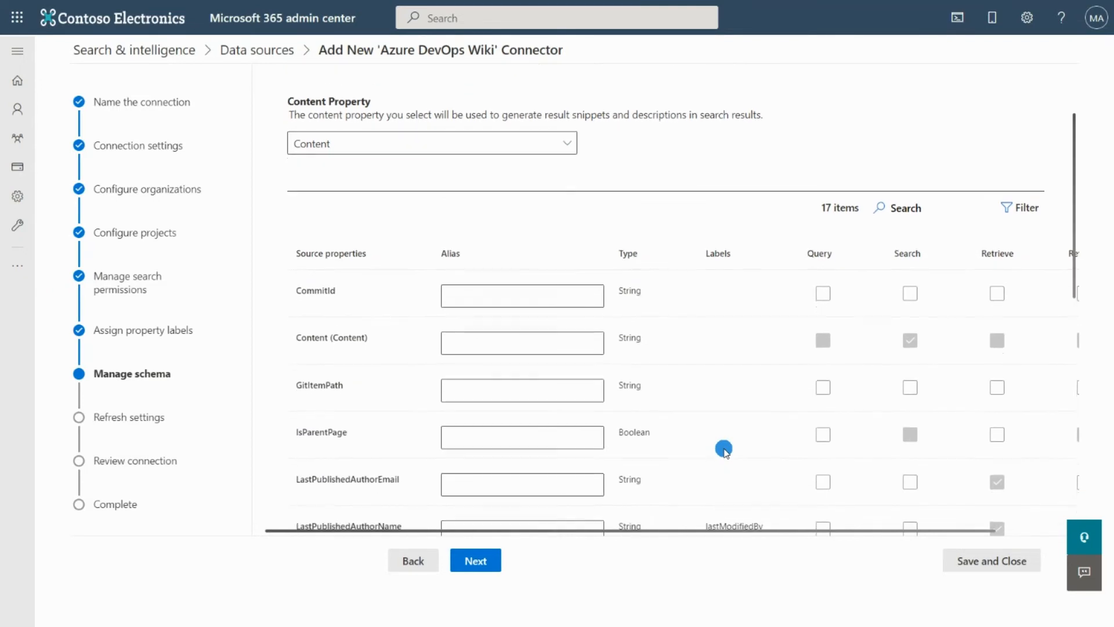
scroll(723, 450, down, 3)
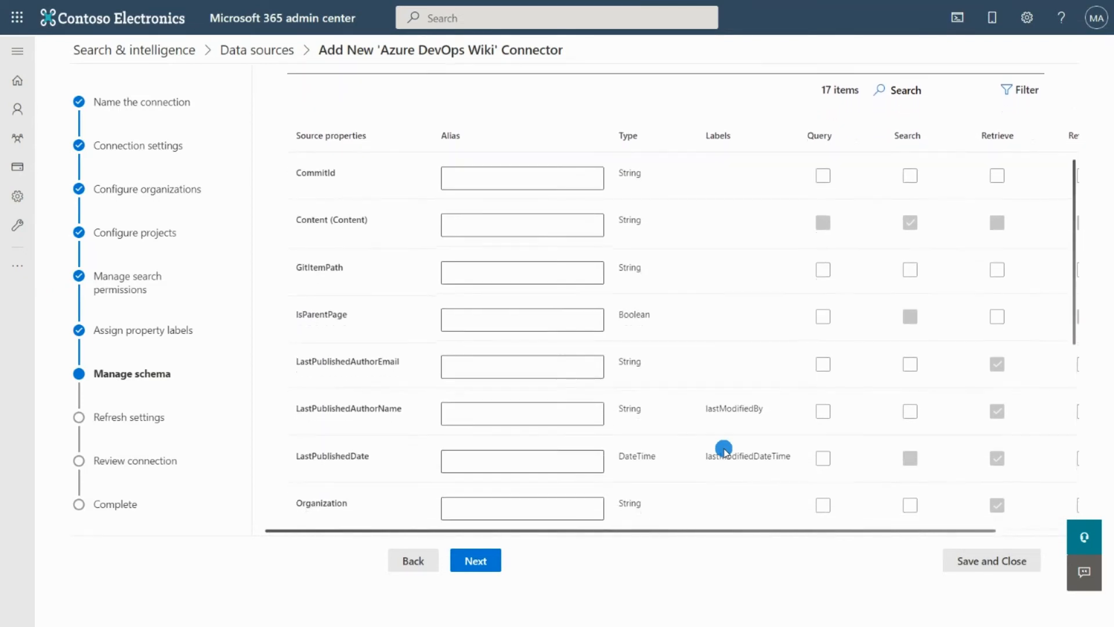
click(910, 371)
click(910, 410)
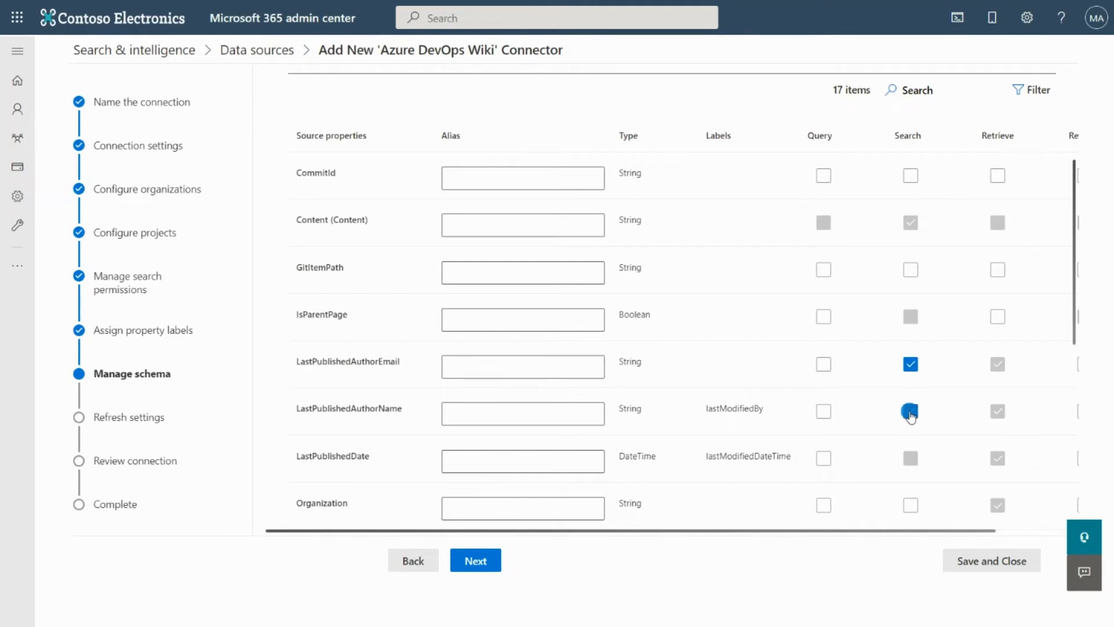
- Make the Organization and Project properties searchable in the schema
scroll(739, 435, down, 4)
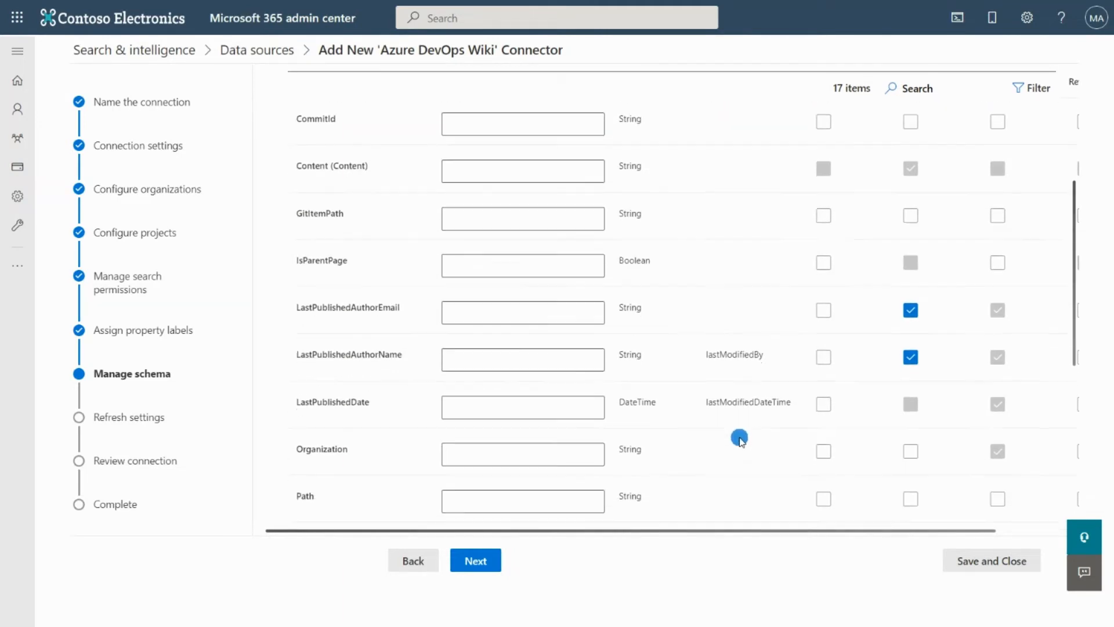
click(911, 343)
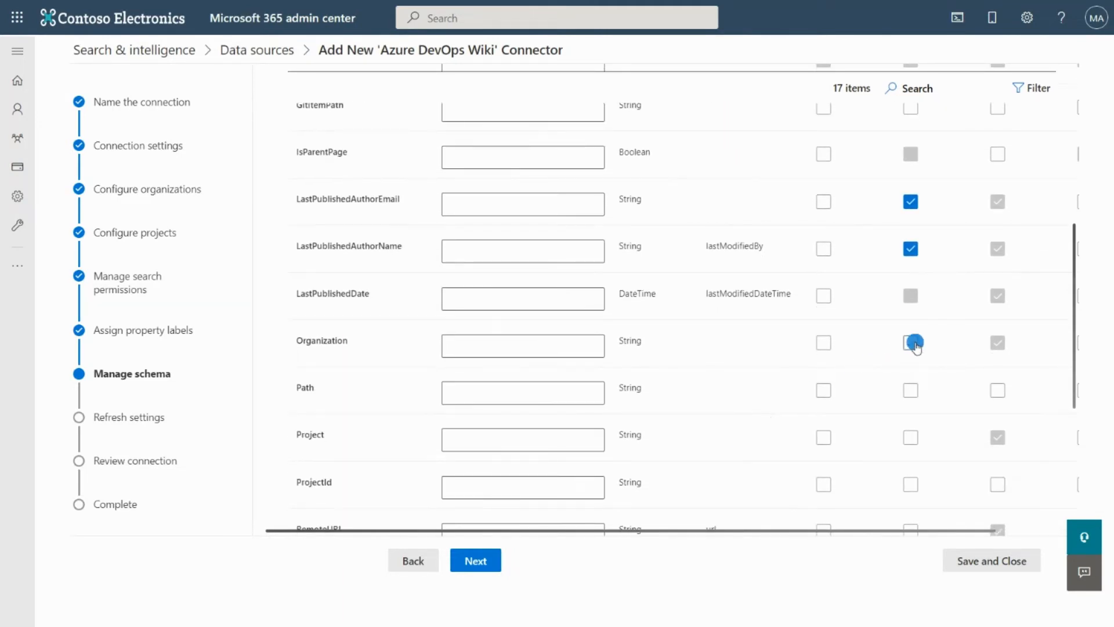
click(911, 440)
- Make the Version and WikiType properties searchable in the schema and continue to the refresh settings
scroll(740, 445, down, 4)
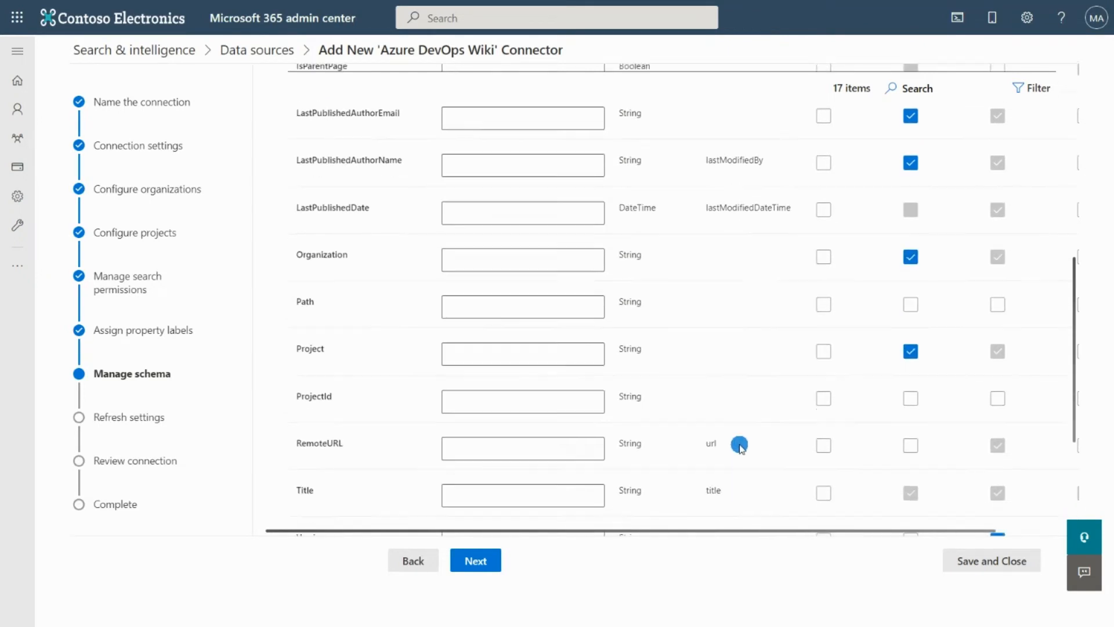
scroll(740, 445, down, 3)
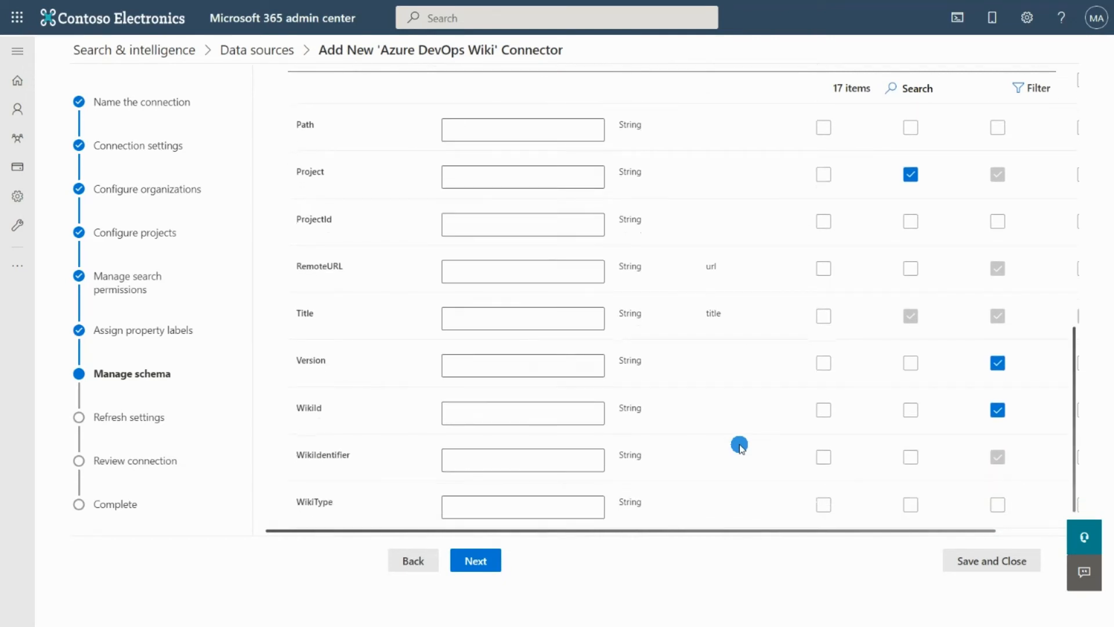
click(911, 364)
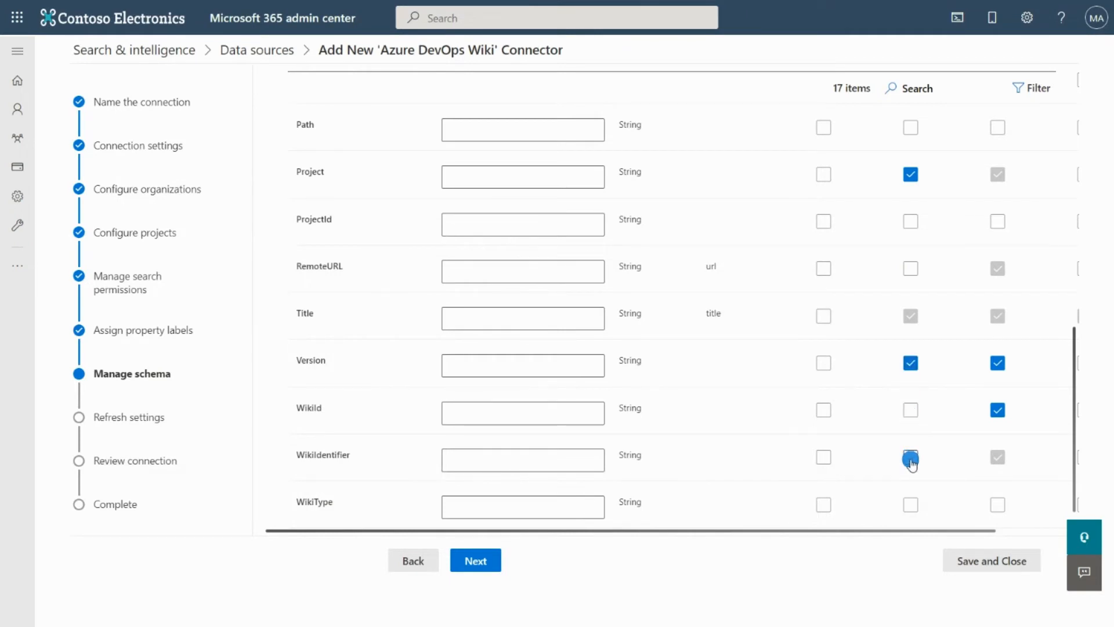
click(911, 504)
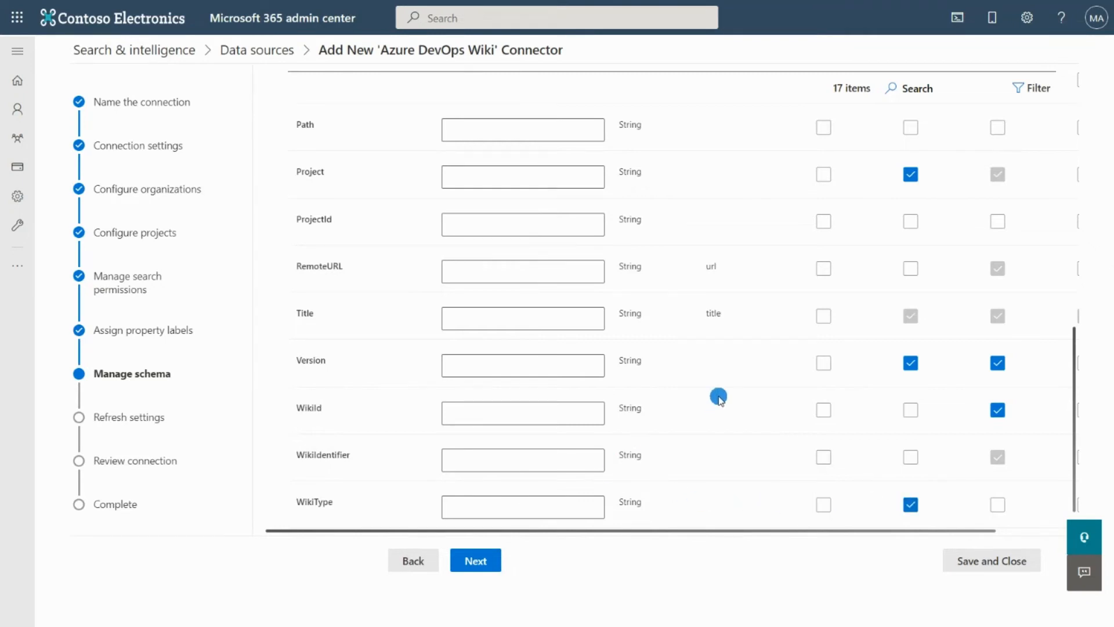
scroll(718, 399, up, 8)
scroll(718, 398, up, 2)
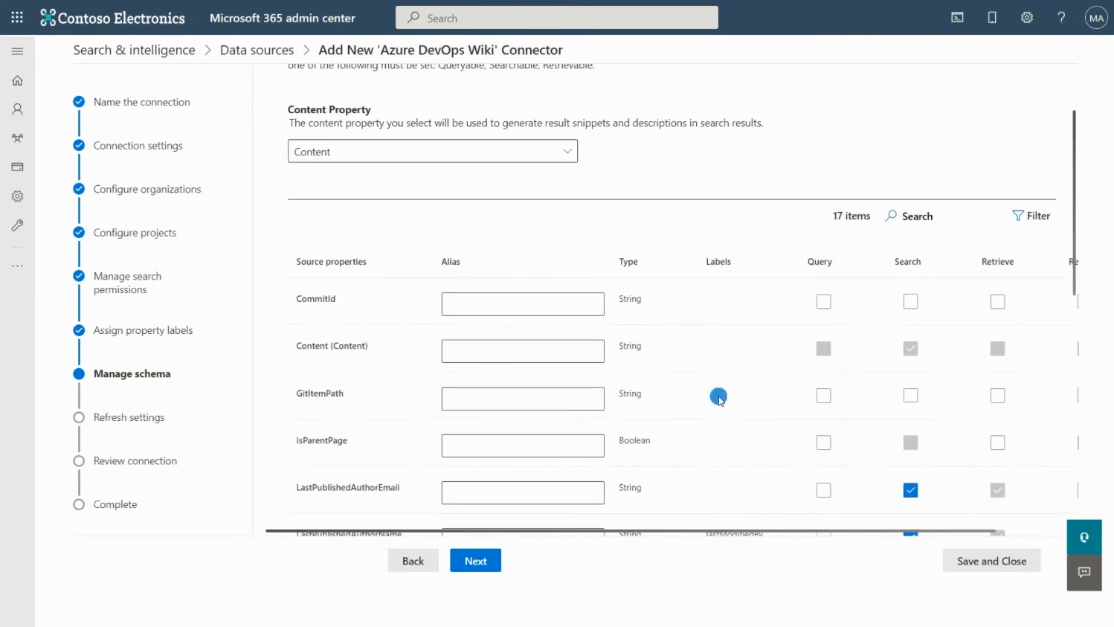
click(475, 561)
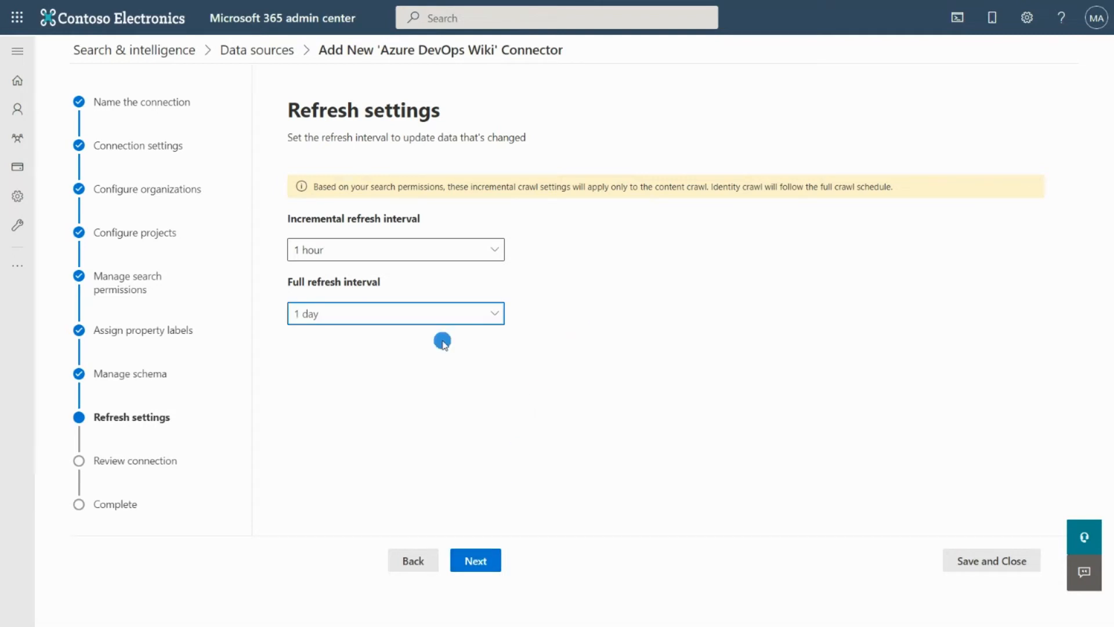
- Accept the 1 hour incremental and 1 day full refresh intervals, review the connection and finish creating it
click(478, 566)
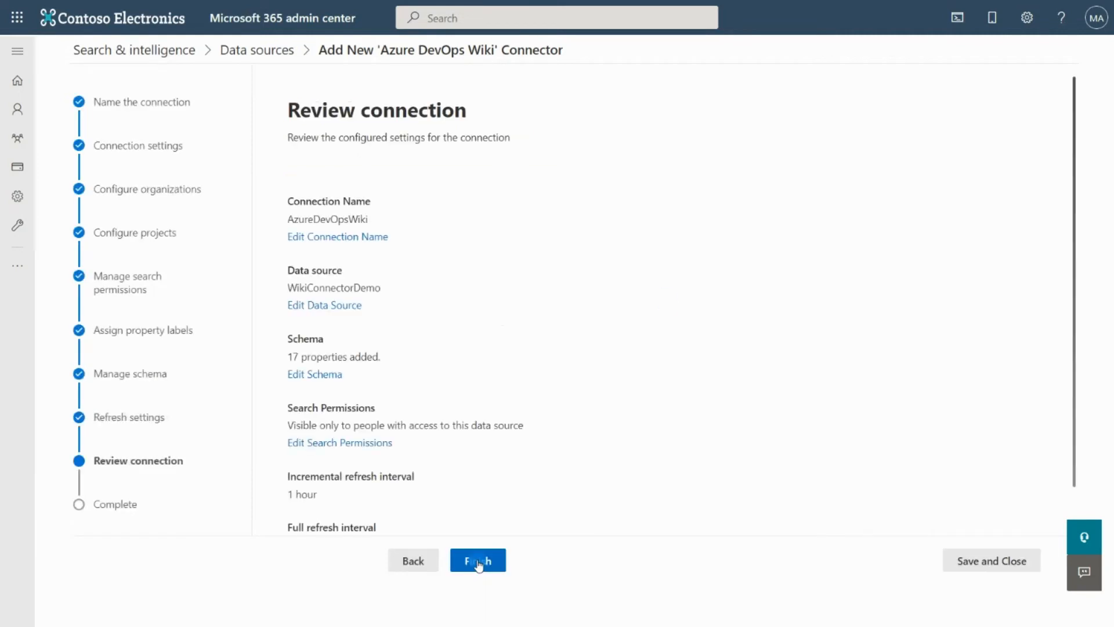
click(563, 445)
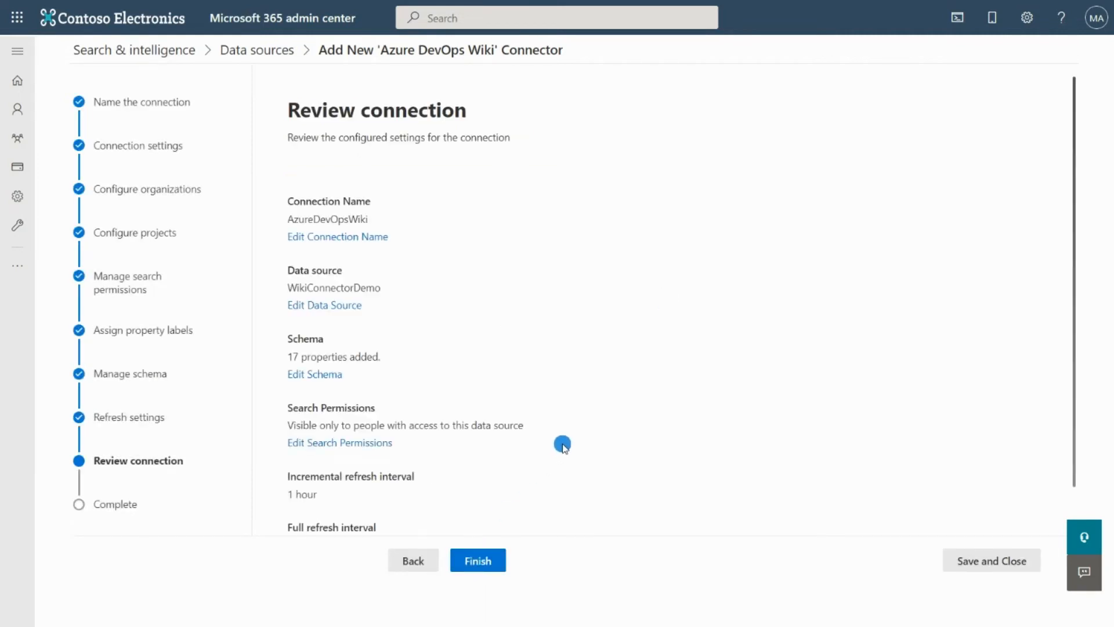
scroll(563, 445, down, 1)
scroll(563, 446, up, 1)
click(489, 561)
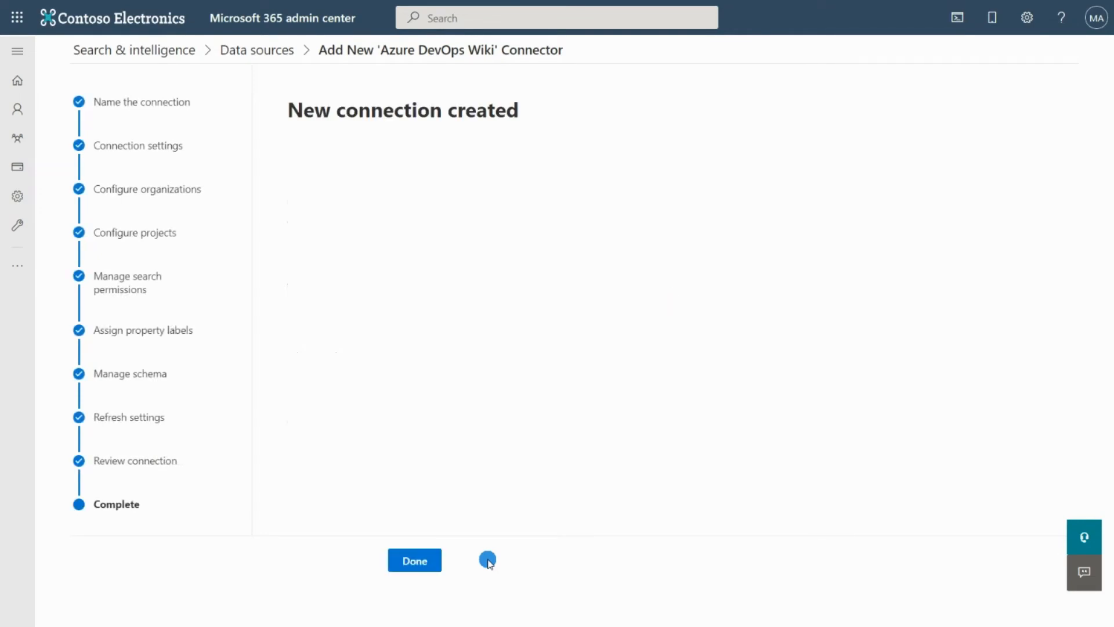
click(411, 569)
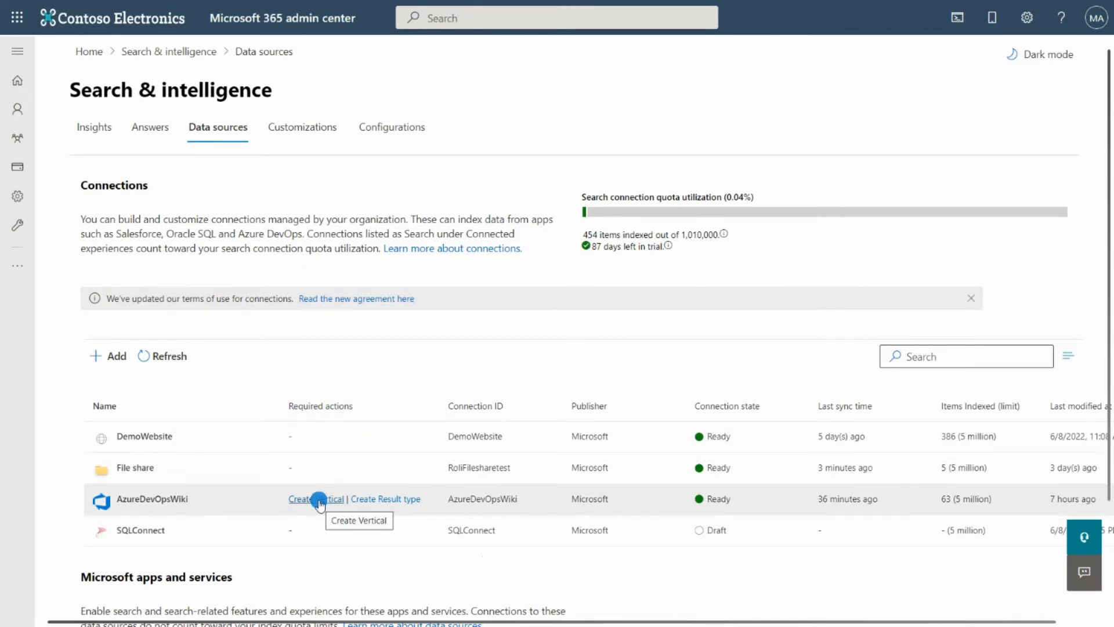
- Start a new search vertical for the AzureDevOpsWiki connection, name it Azure DevOps Wiki and continue to the content source
click(318, 500)
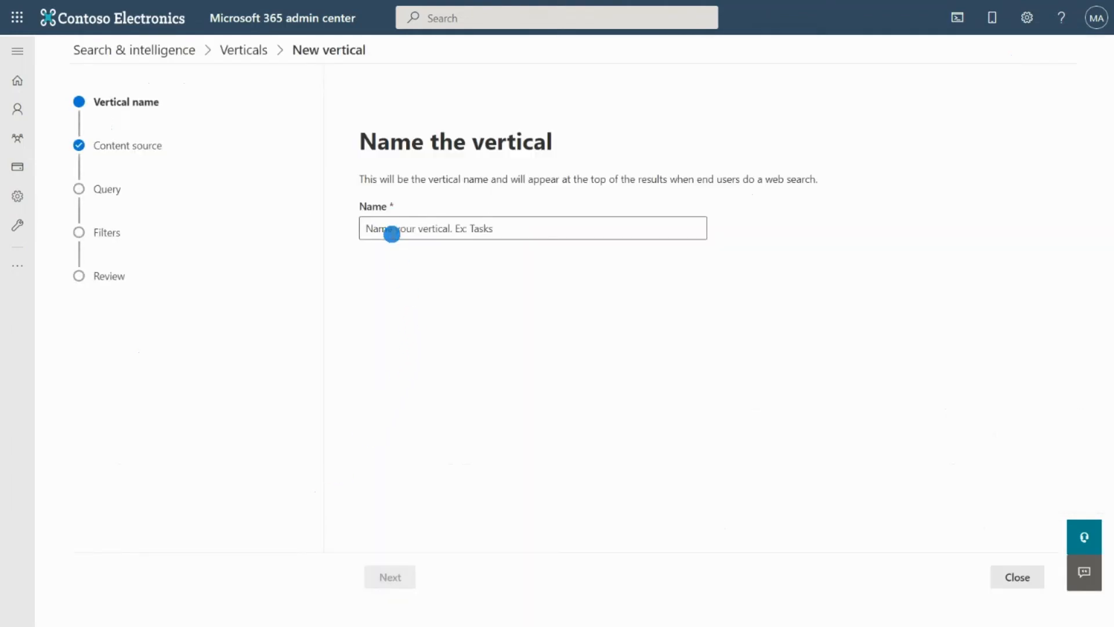
click(387, 226)
text(Azu)
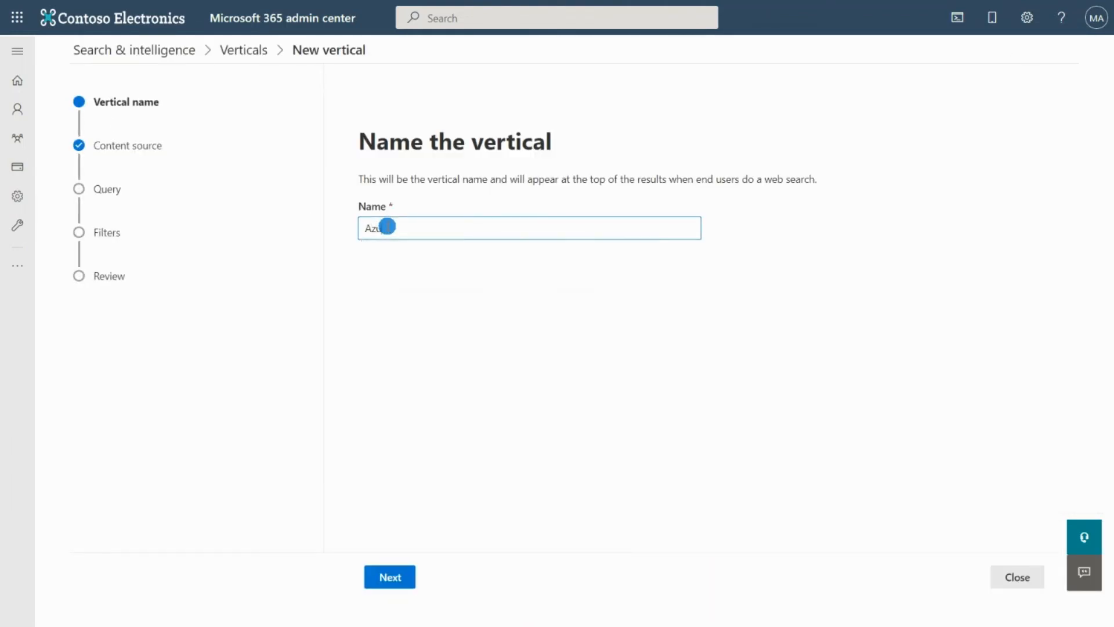
text(re DevOps Wiki)
click(390, 577)
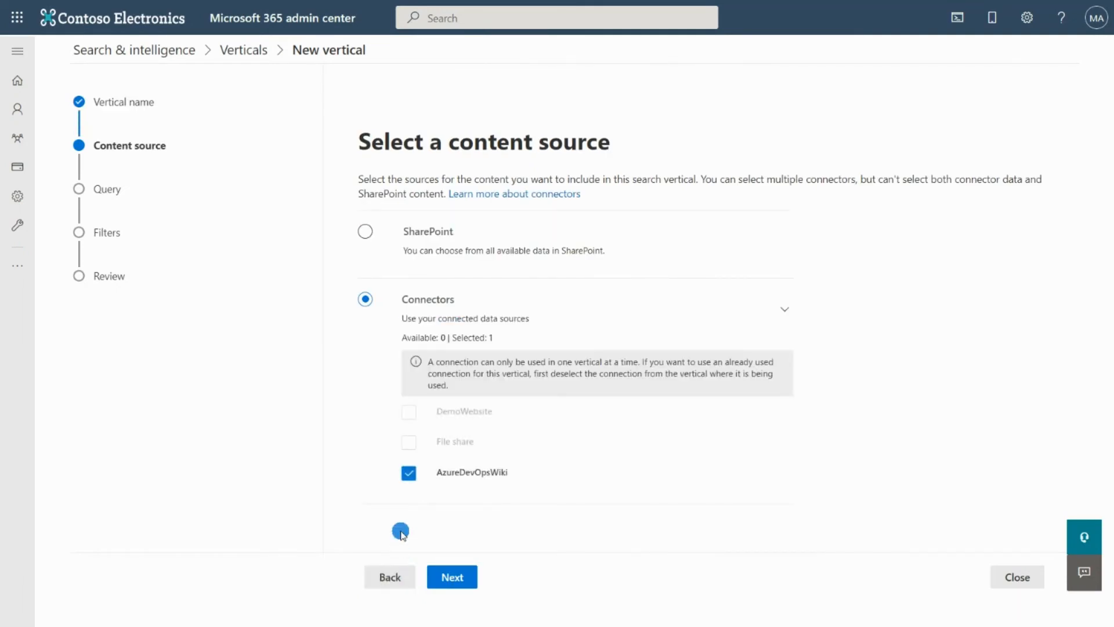
- Add the vertical with AzureDevOpsWiki as content source and no query or filters, enable it and return to the data sources
click(453, 579)
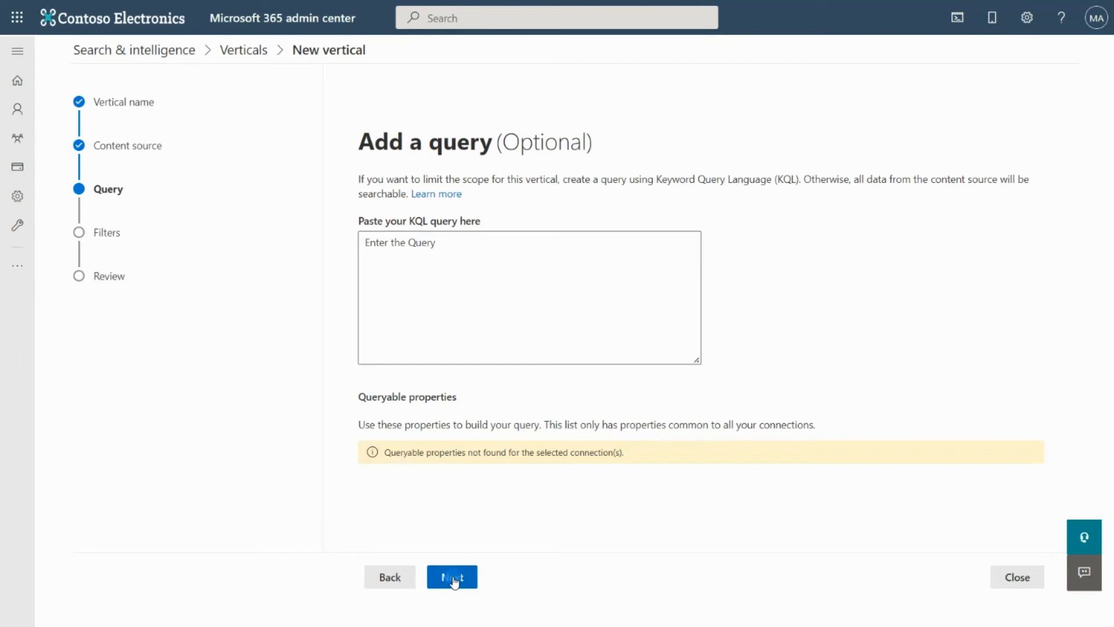
click(454, 581)
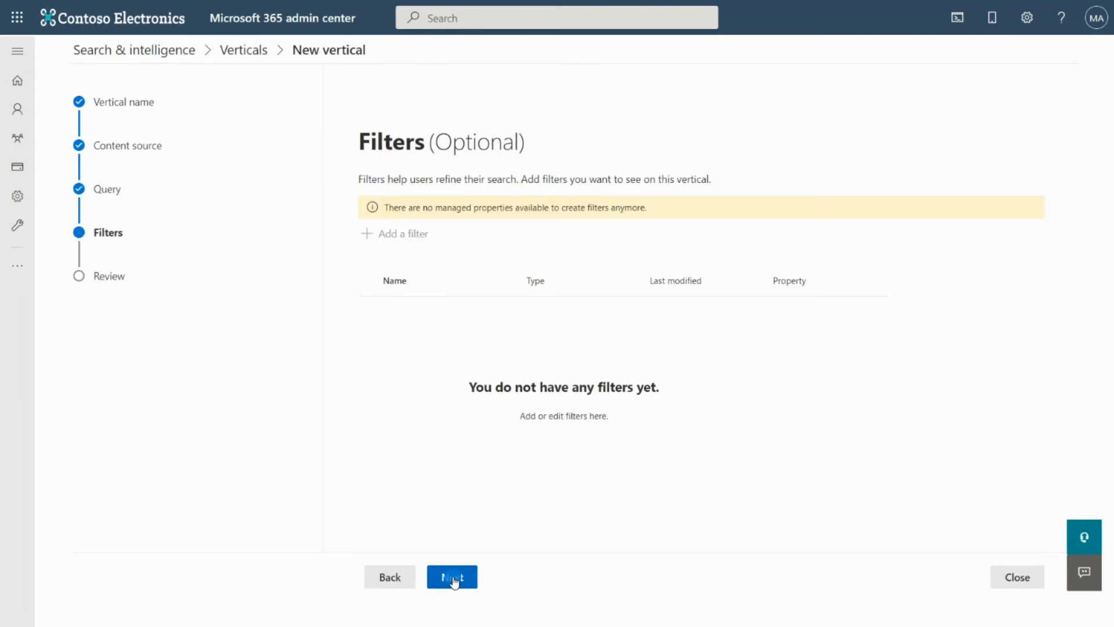
click(454, 580)
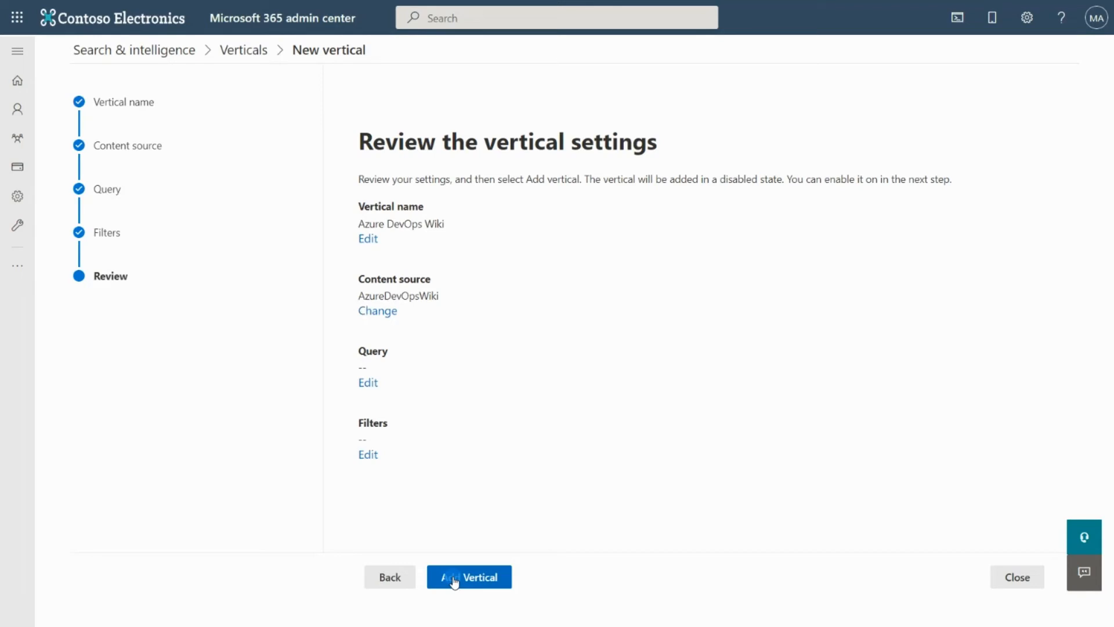
click(454, 579)
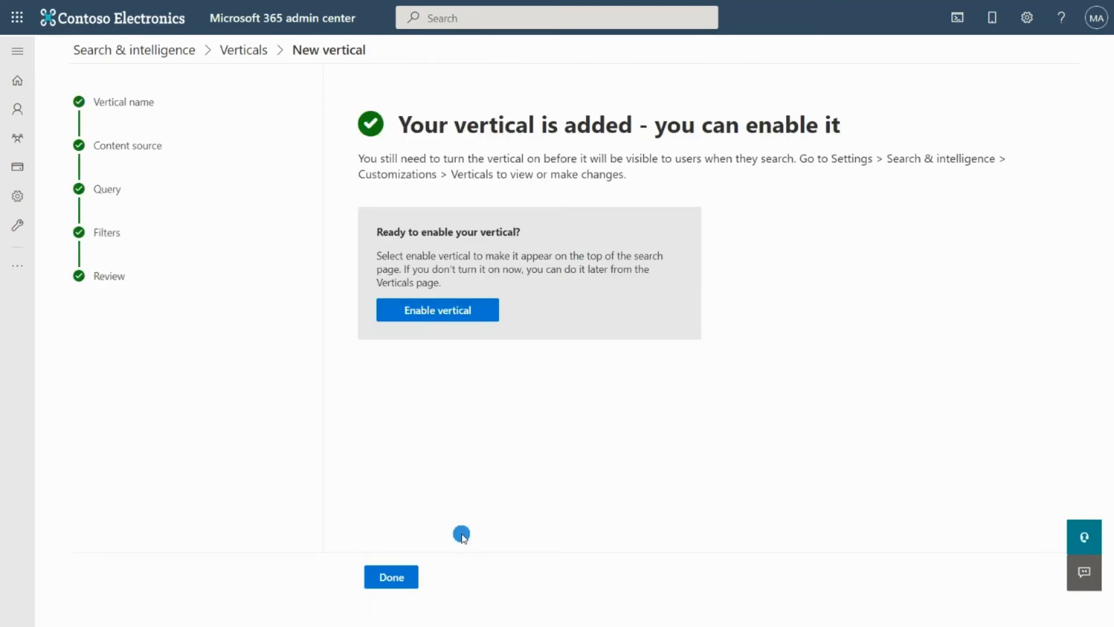
click(436, 314)
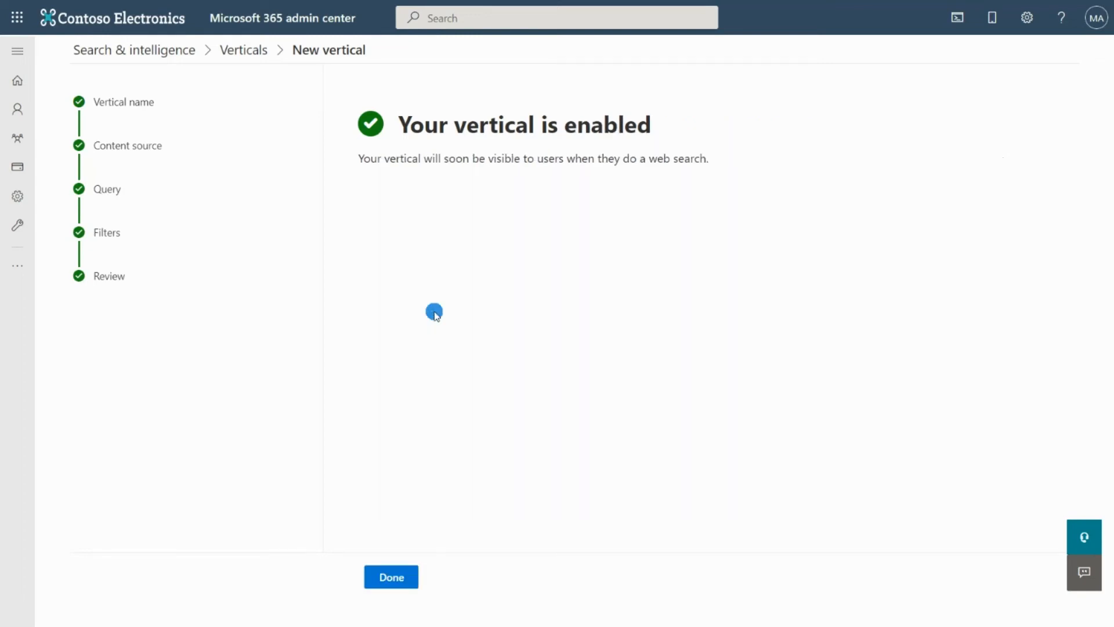
click(394, 582)
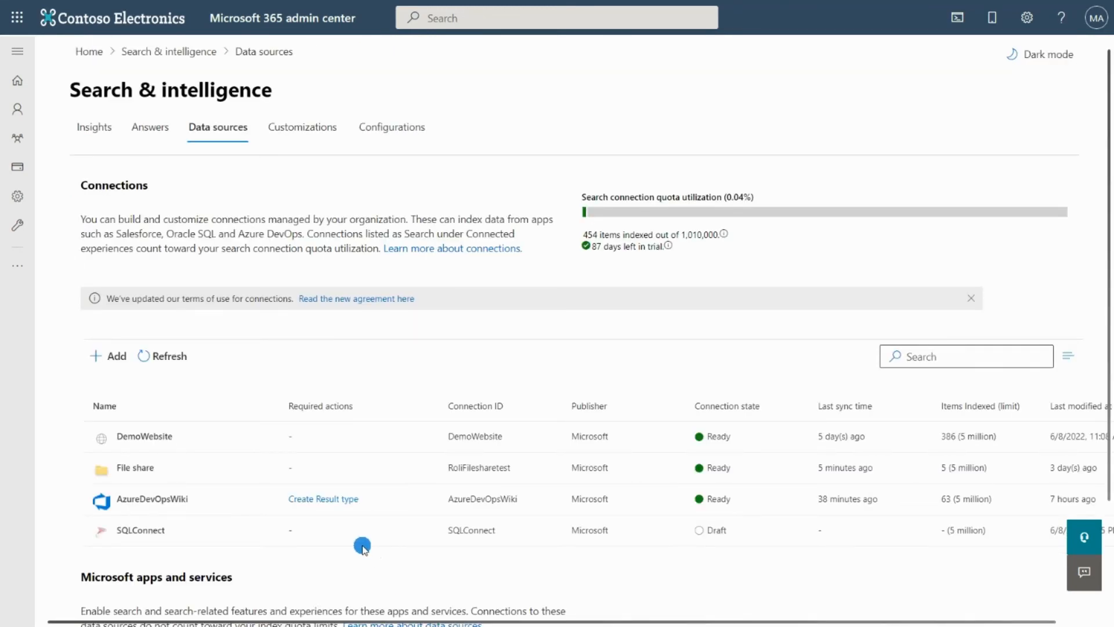
- Start a result type named Wikis for the AzureDevOpsWiki connection, select AzureDevOpsWiki as content source and continue to the rules
click(321, 500)
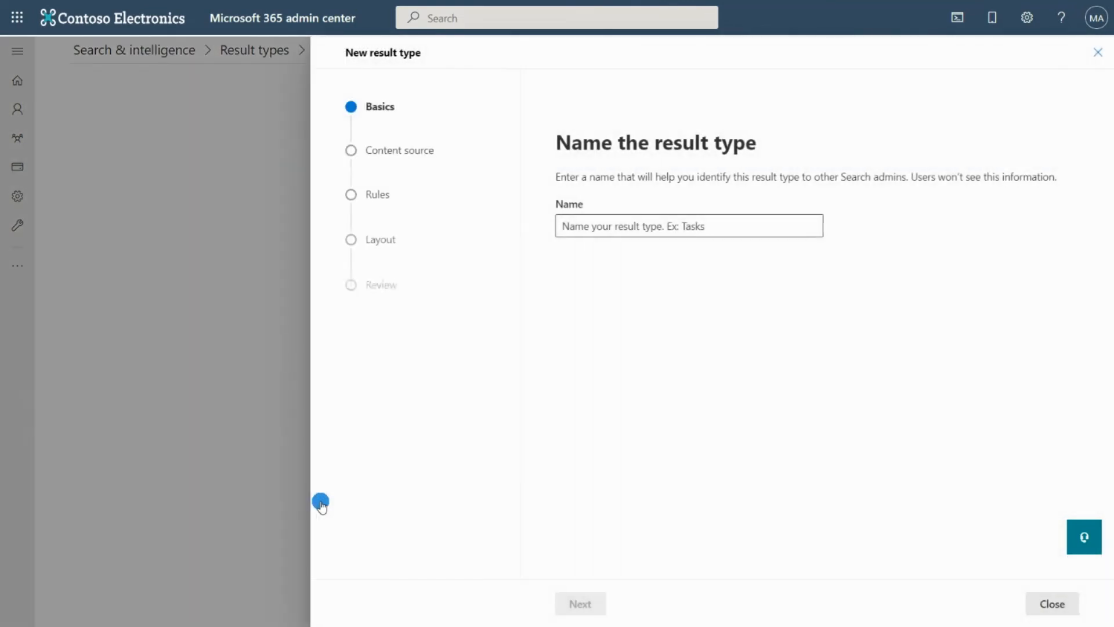
click(587, 226)
text(Wikis)
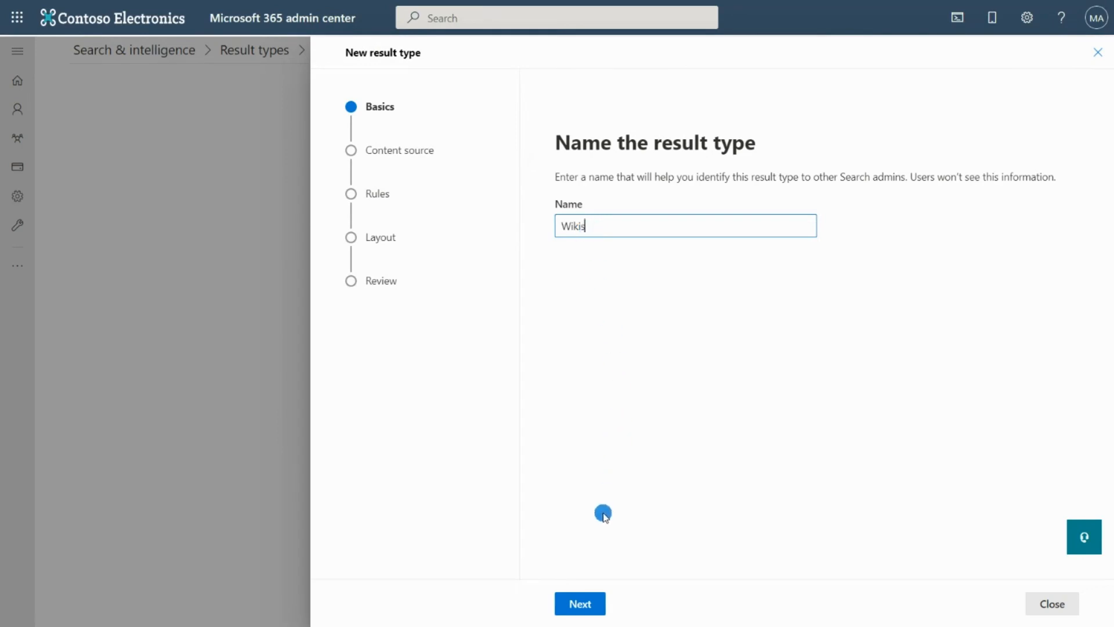
click(579, 607)
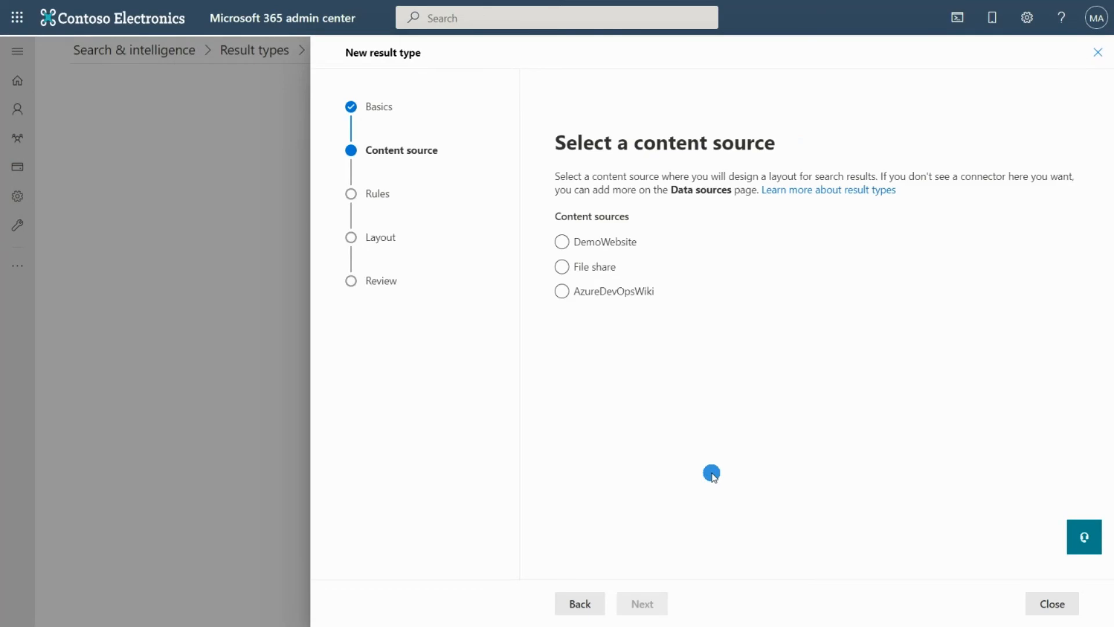
click(562, 292)
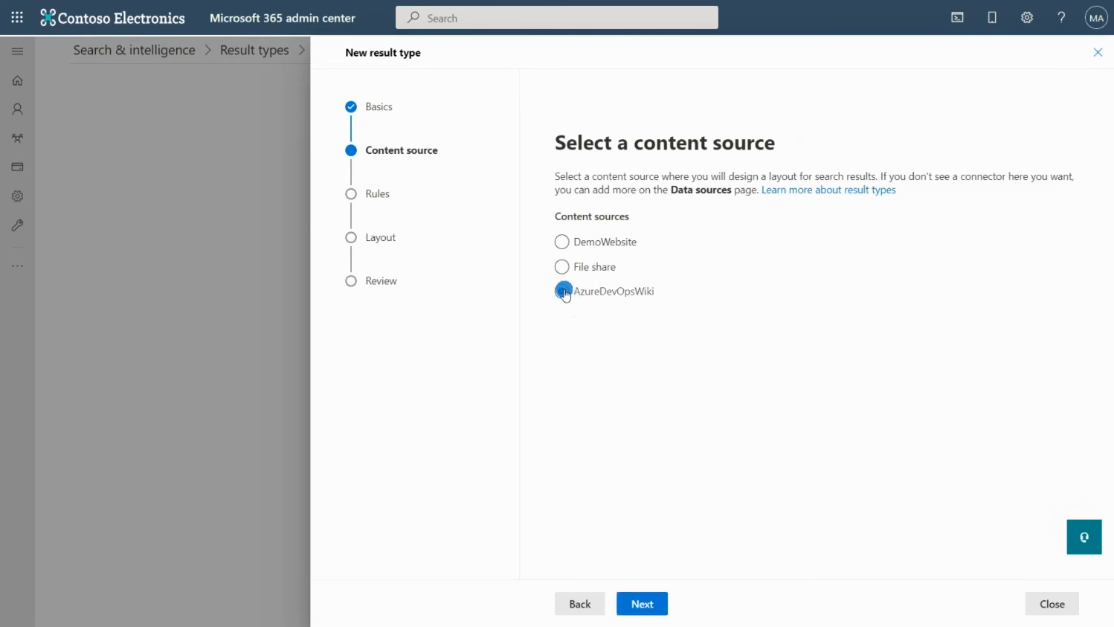
click(648, 606)
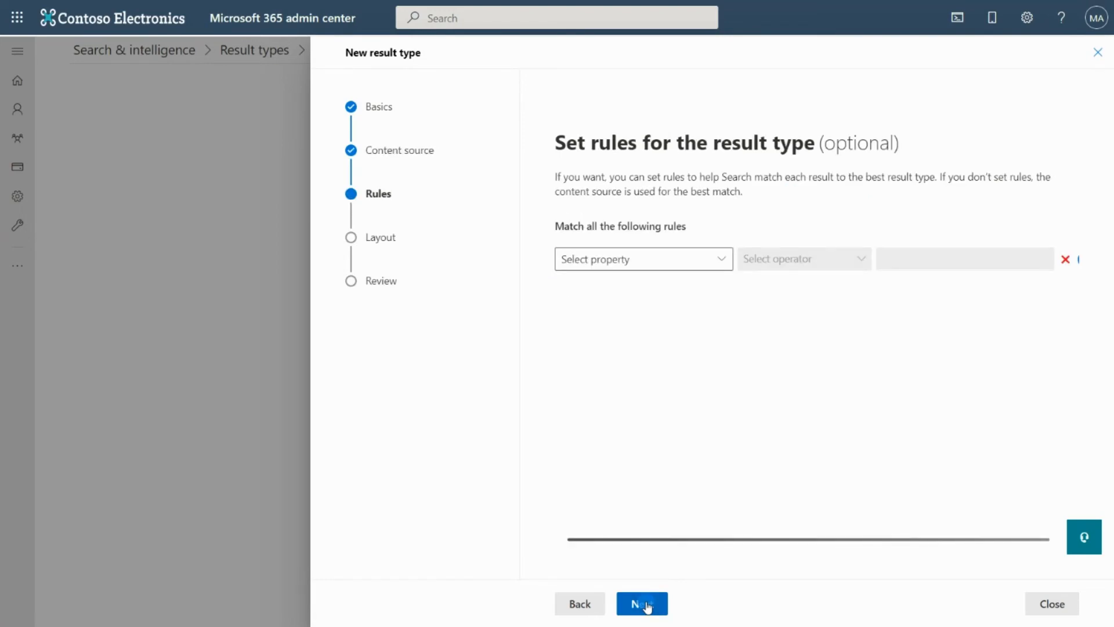
- Leave the result type's rules empty, continue to the layout and open the sample result layout article from the Azure DevOps Wiki connector documentation
click(648, 605)
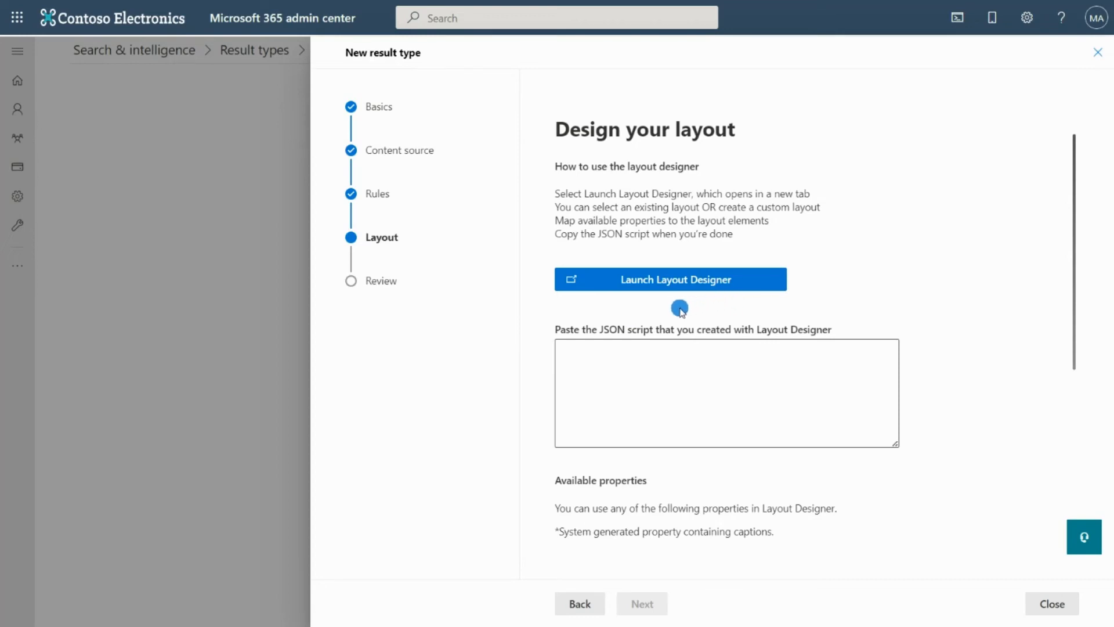
click(635, 369)
mouse_move(418, 5)
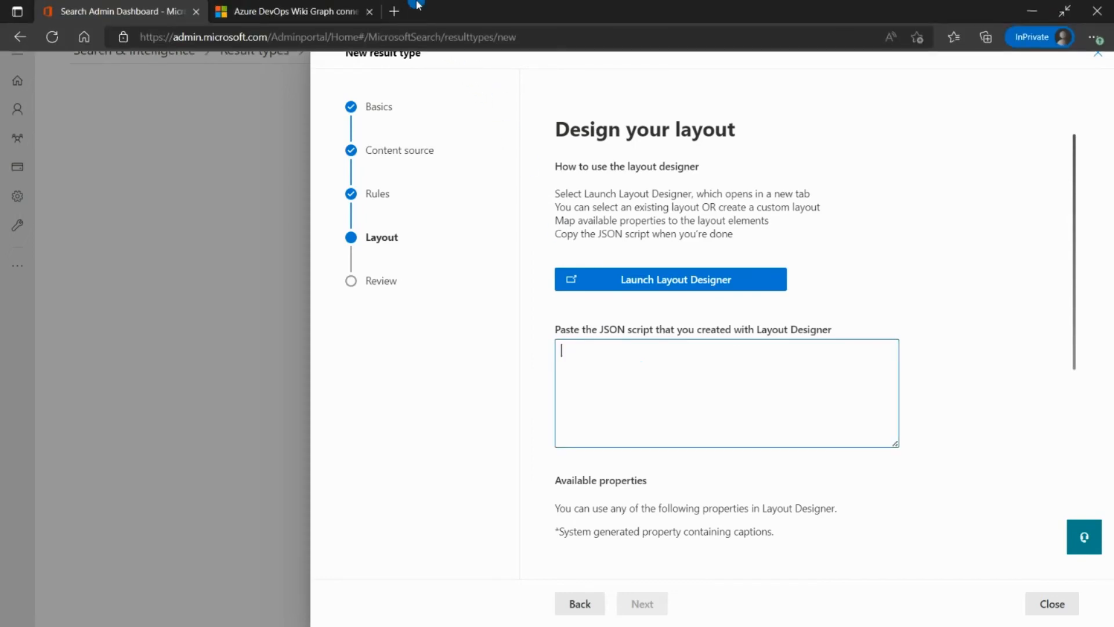
click(286, 19)
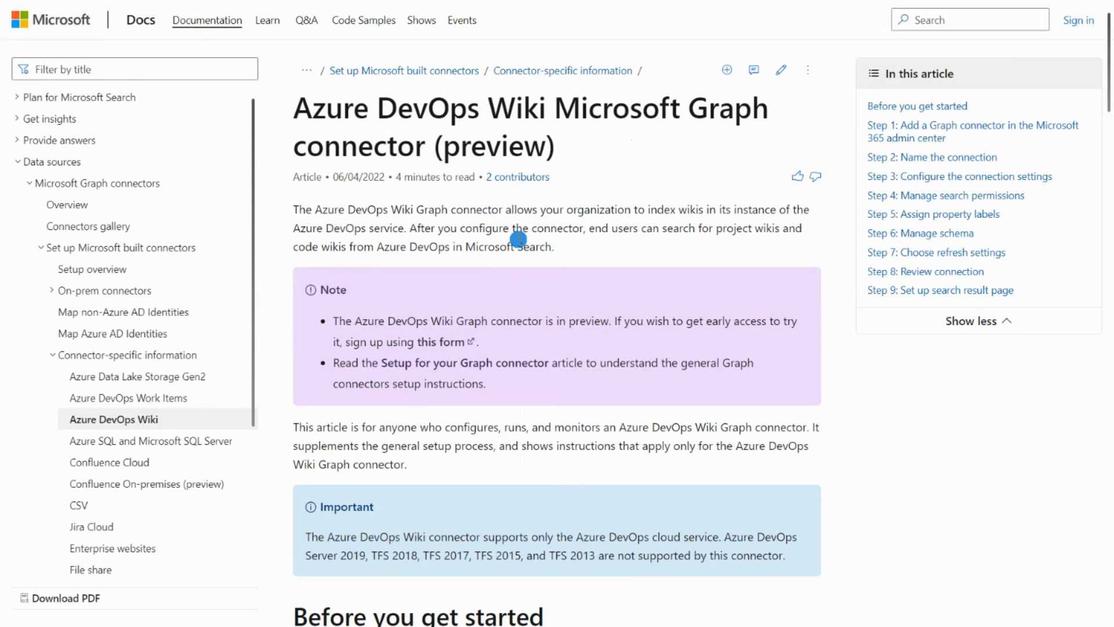
click(907, 292)
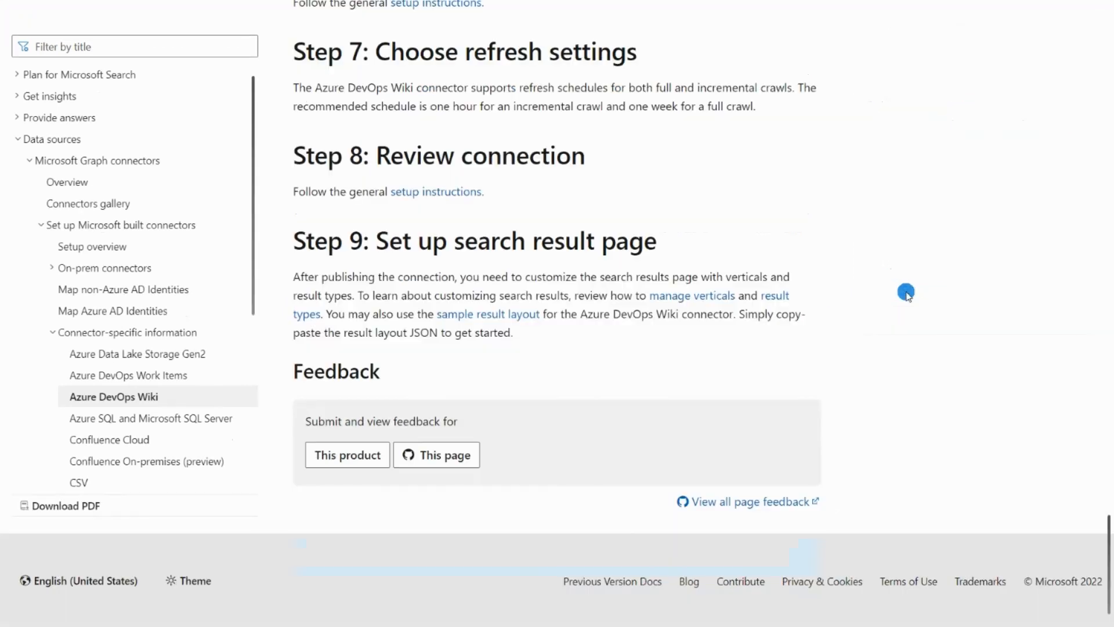
click(517, 315)
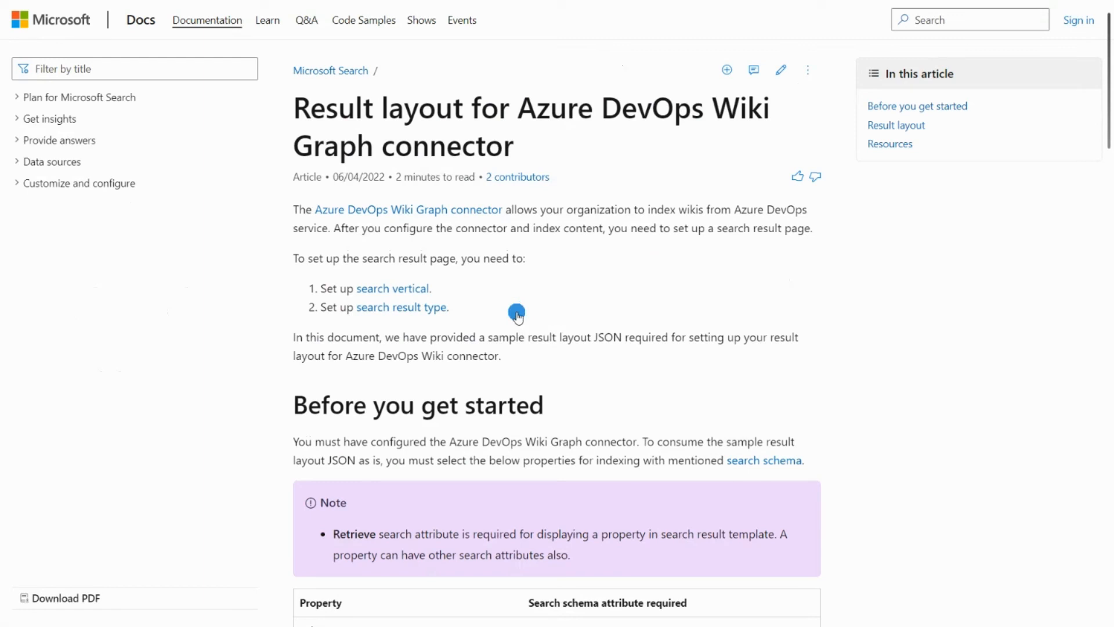
- Copy the complete sample result layout JSON from the Result layout section of the article
scroll(539, 379, down, 5)
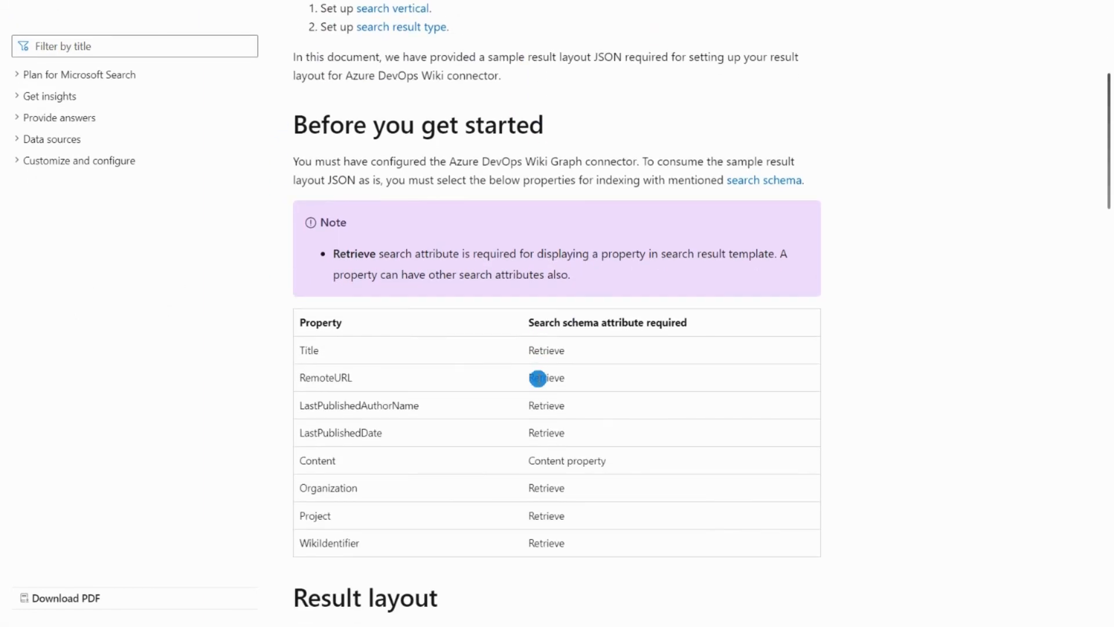
scroll(538, 378, down, 8)
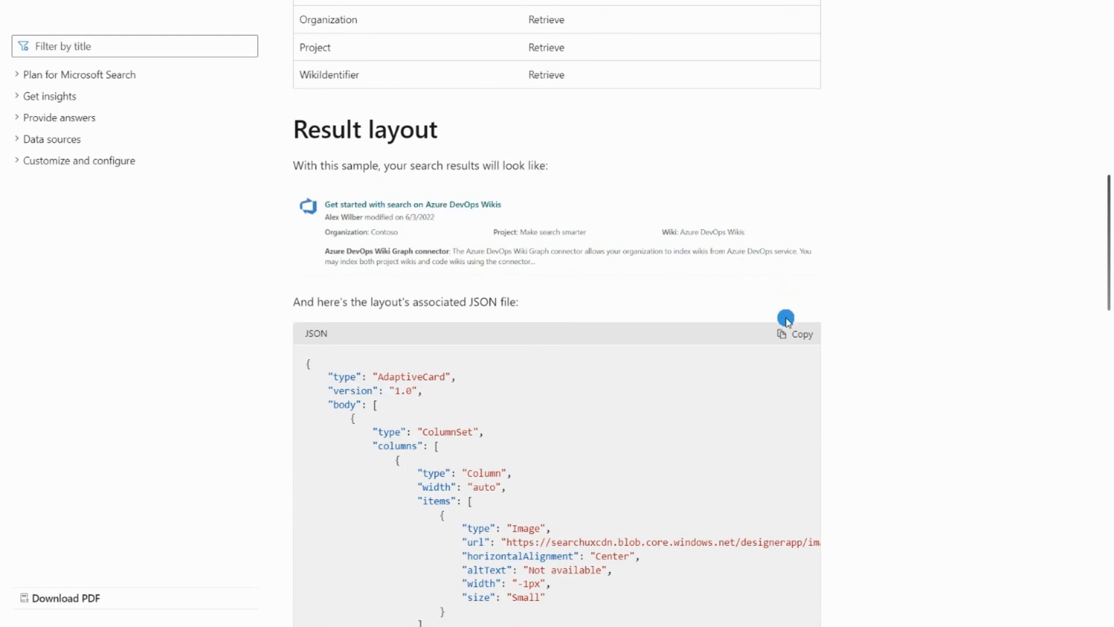
scroll(910, 379, down, 3)
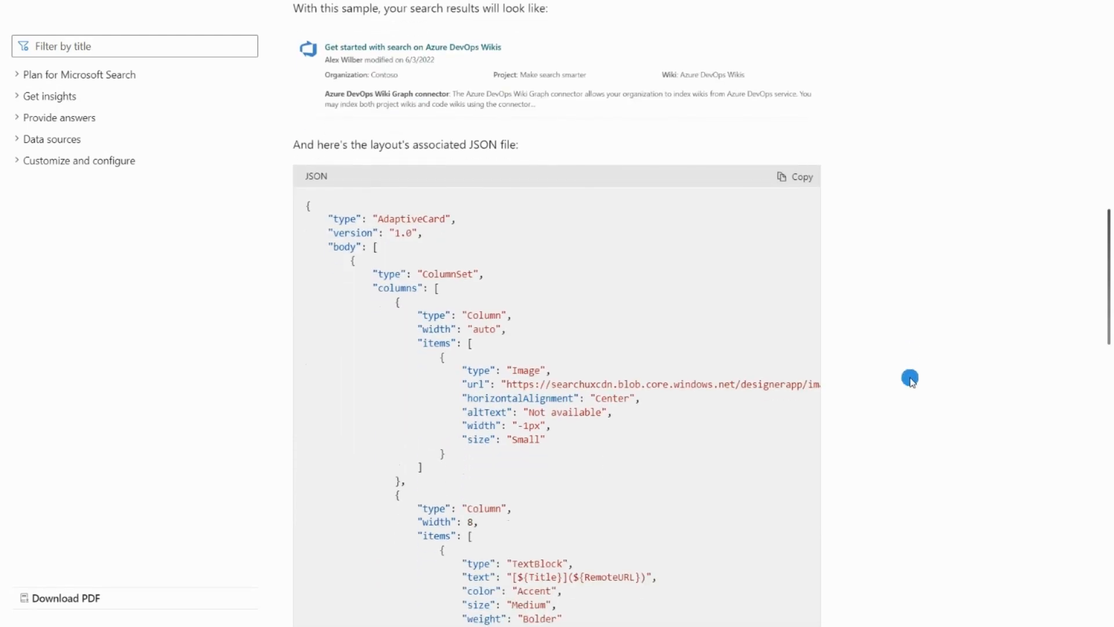
click(790, 142)
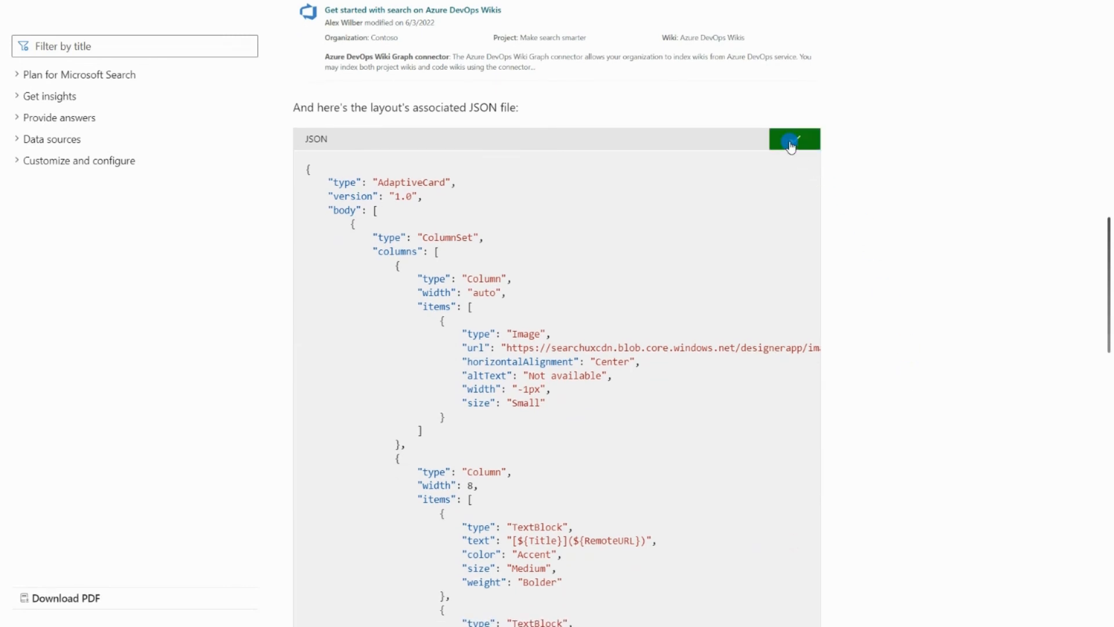
- Return to the Microsoft 365 admin center, paste the copied JSON as the result type's layout script and check the available properties
mouse_move(434, 3)
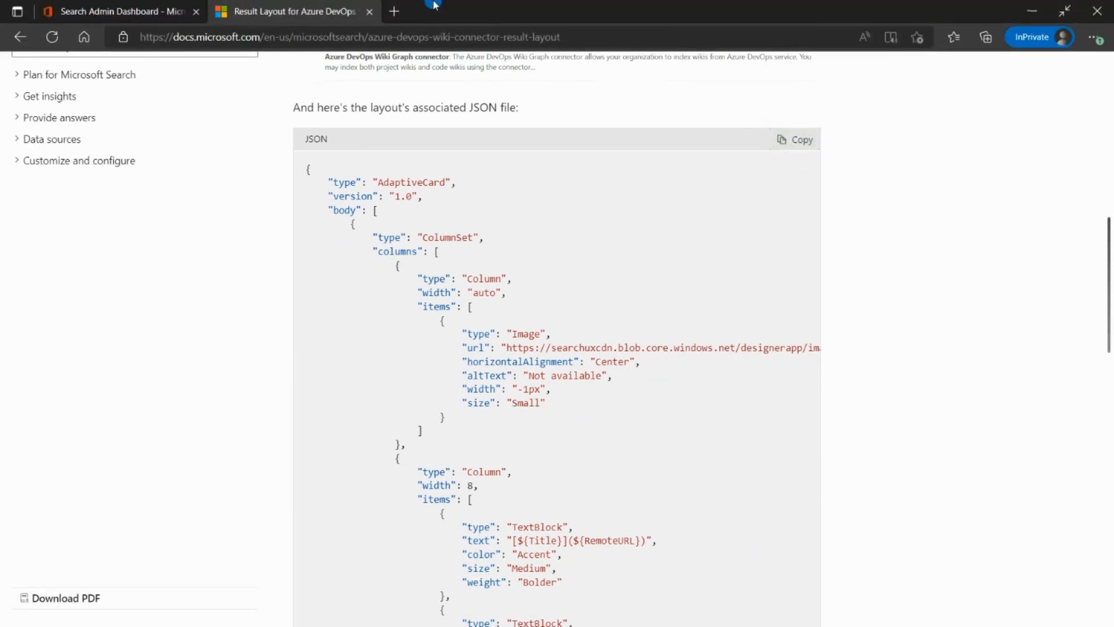
click(124, 17)
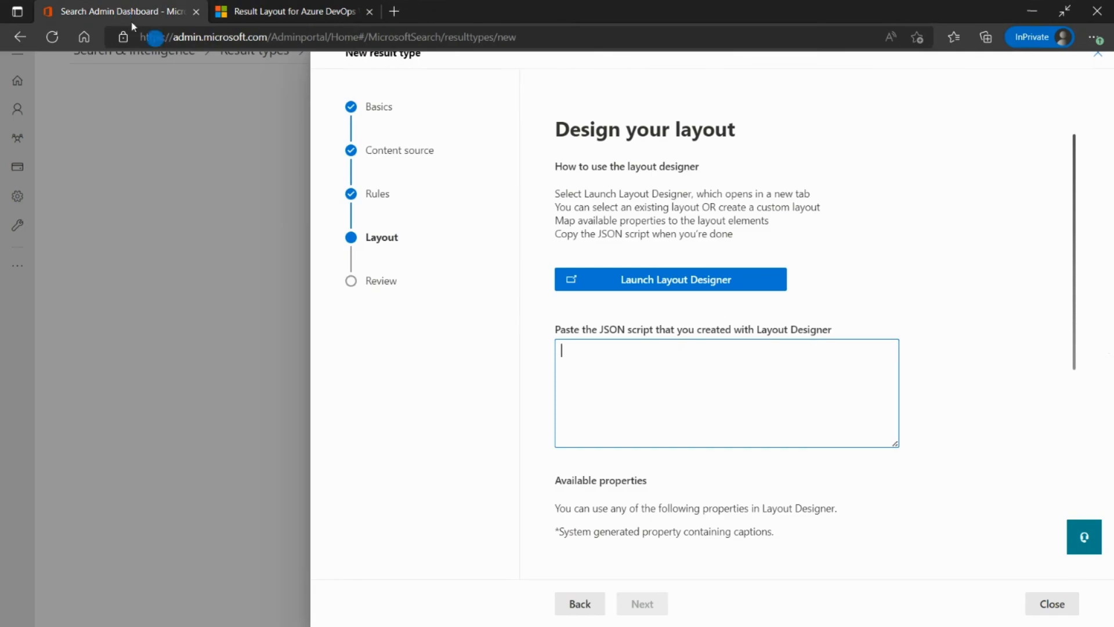
key(ctrl+v)
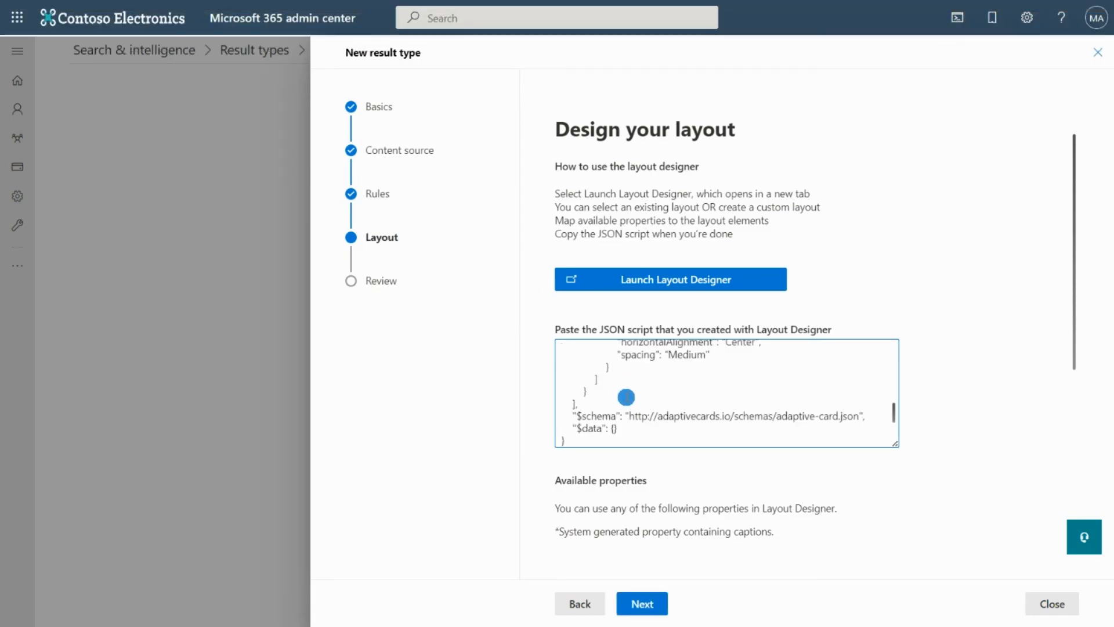
scroll(664, 500, down, 5)
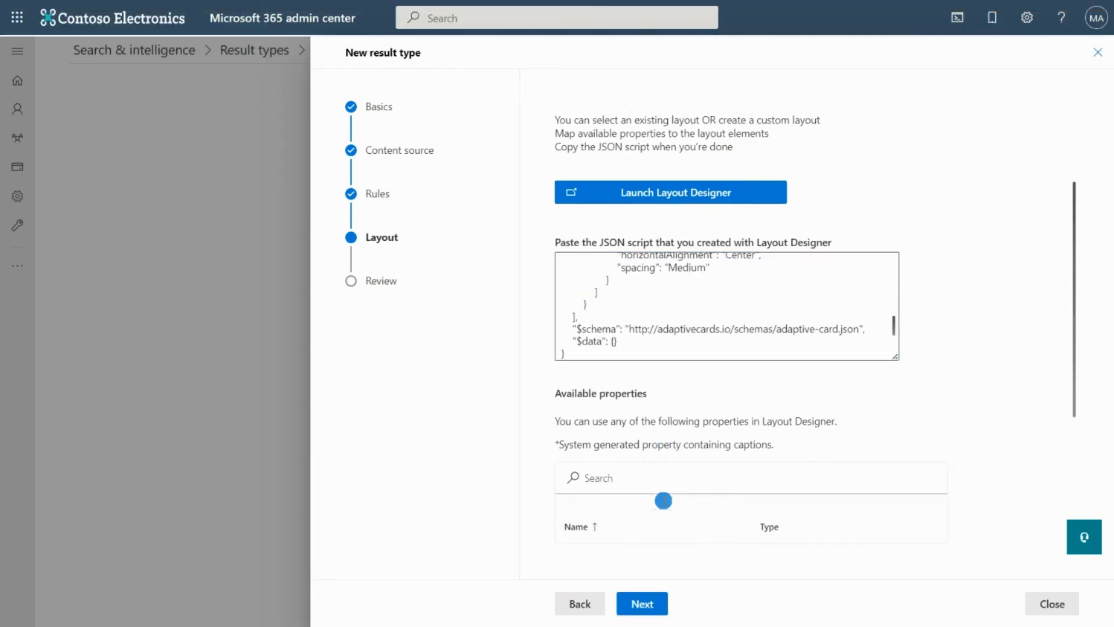
scroll(663, 501, down, 5)
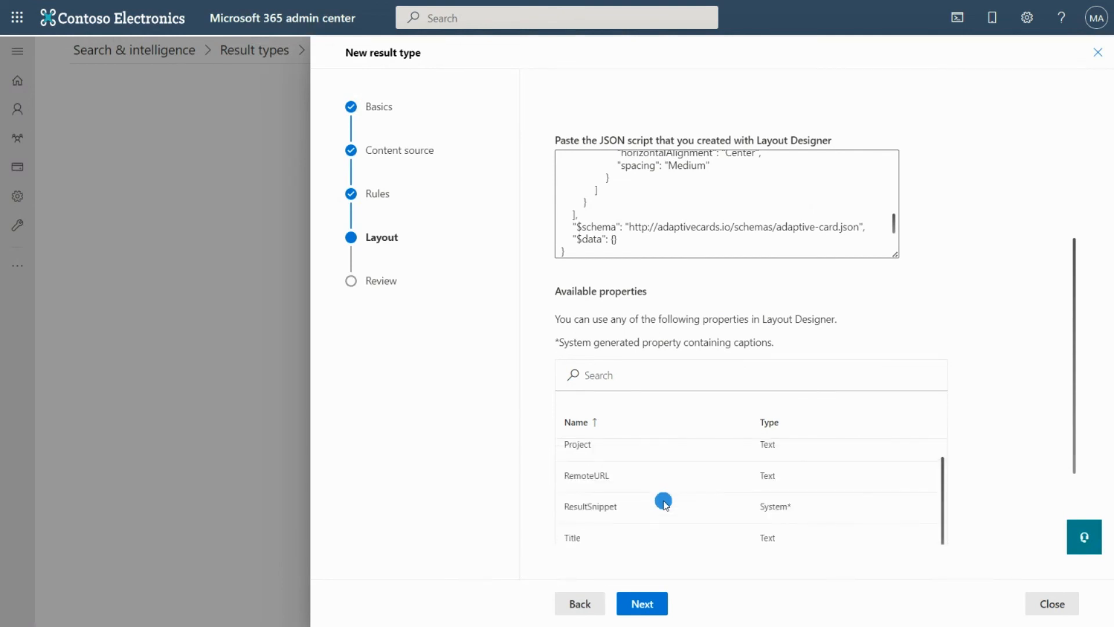
- Review the Wikis result type settings, add the result type and finish the setup
click(652, 605)
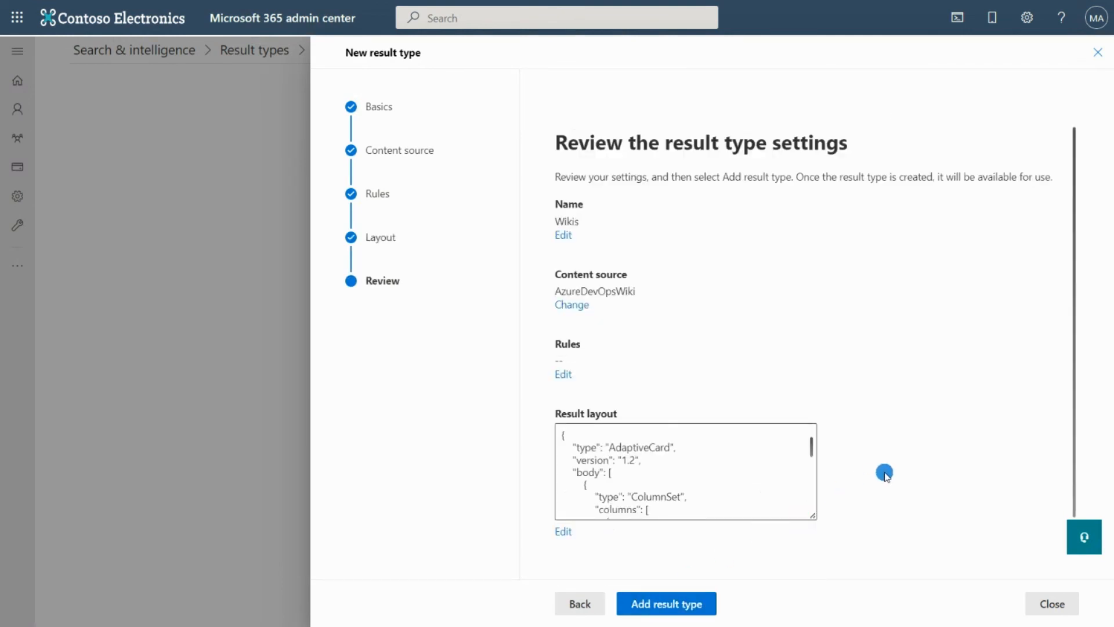
scroll(884, 473, down, 1)
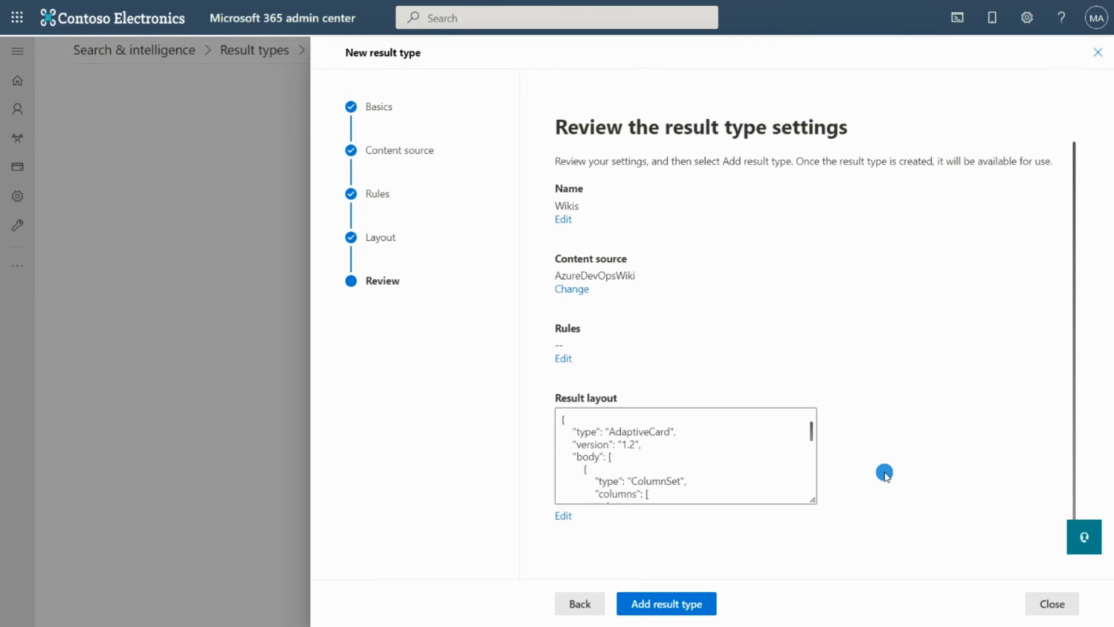
click(675, 607)
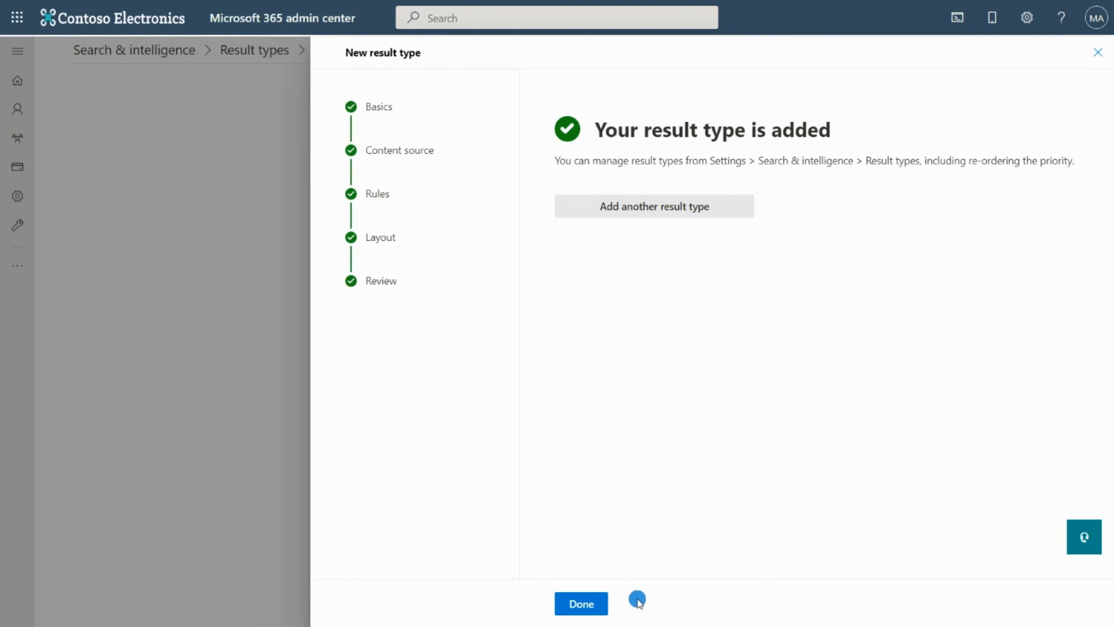
click(580, 606)
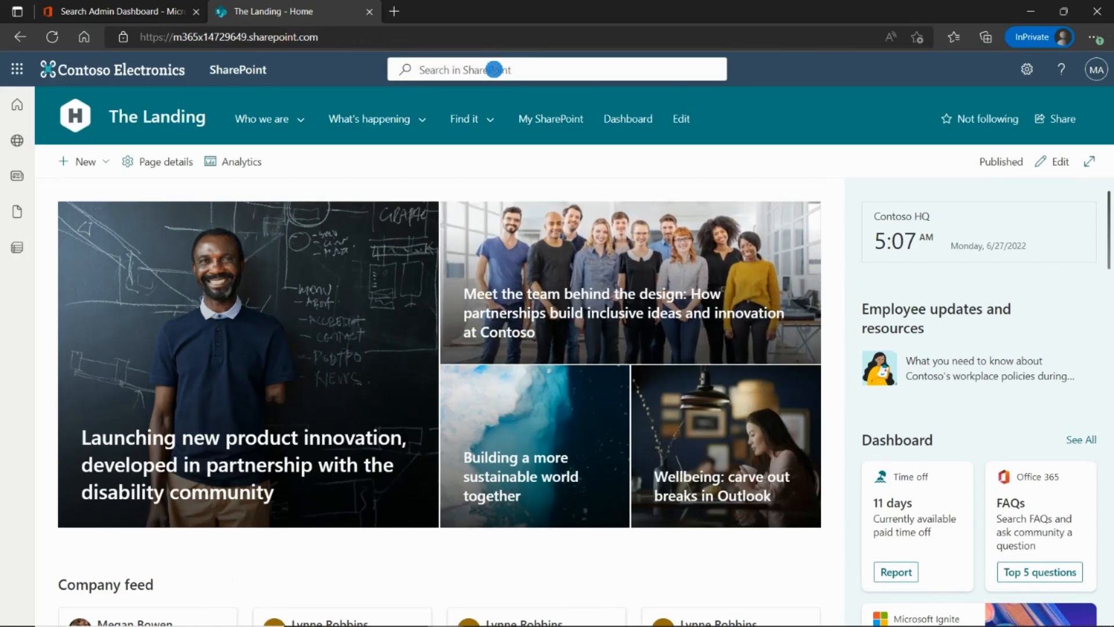
- Search for "graph connector" from the SharePoint landing site
click(494, 69)
text(gr)
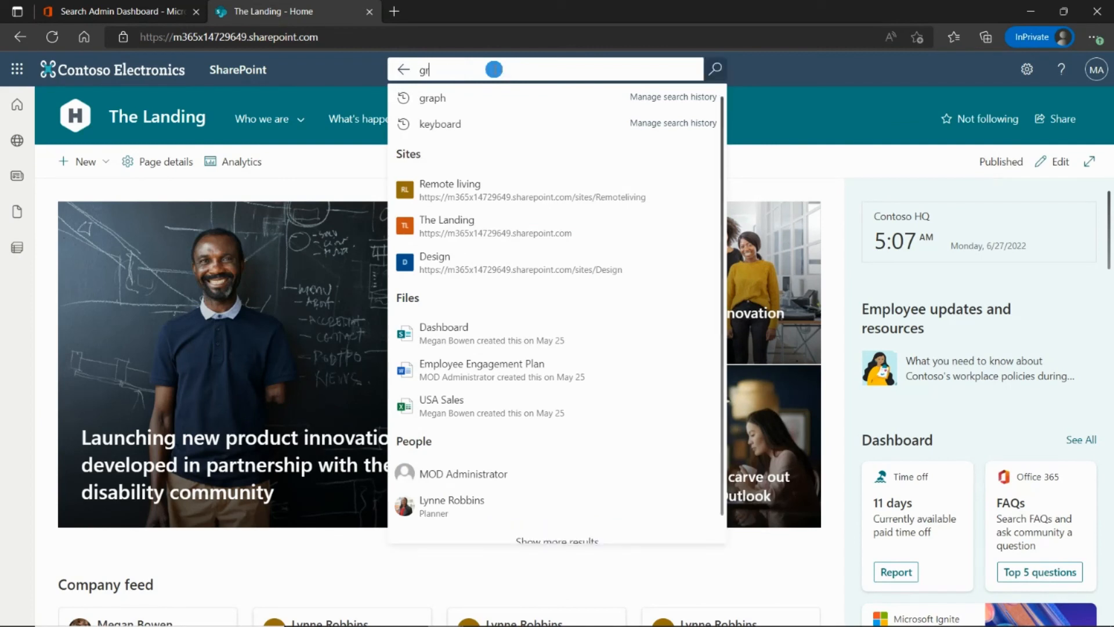
text(aph conne)
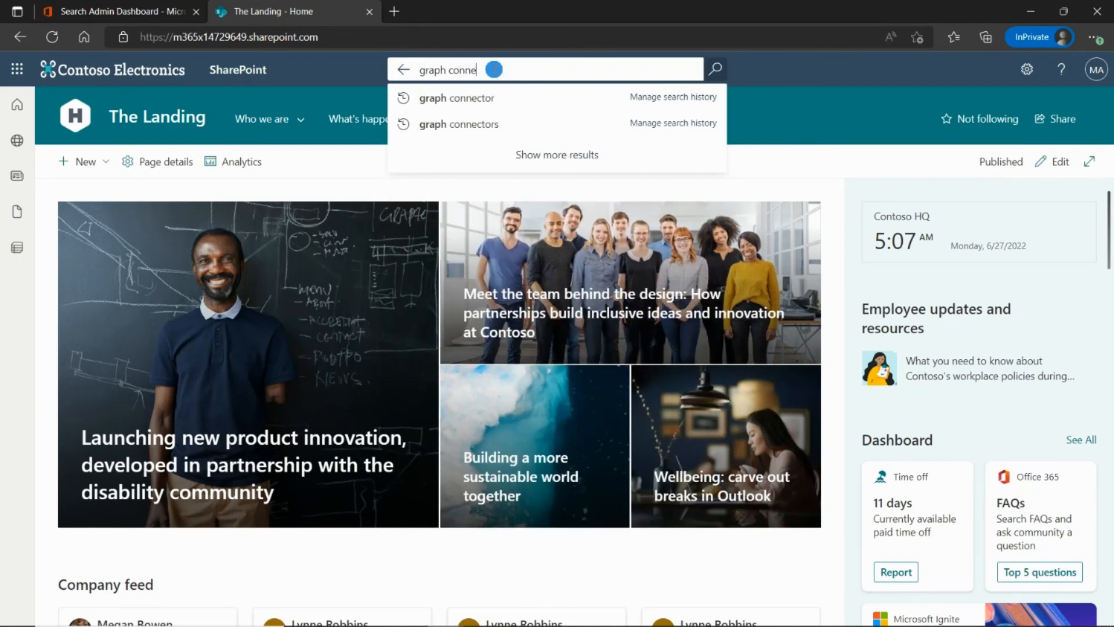
text(ctor)
key(Return)
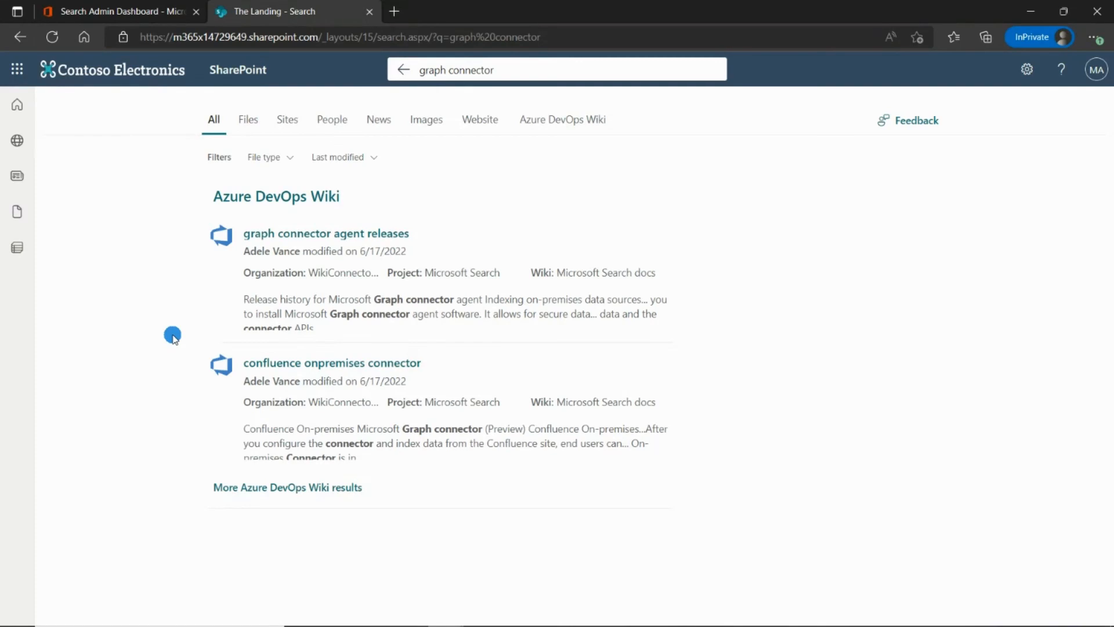
- Open the full Azure DevOps Wiki results for the search and look through the listed wiki pages
click(301, 200)
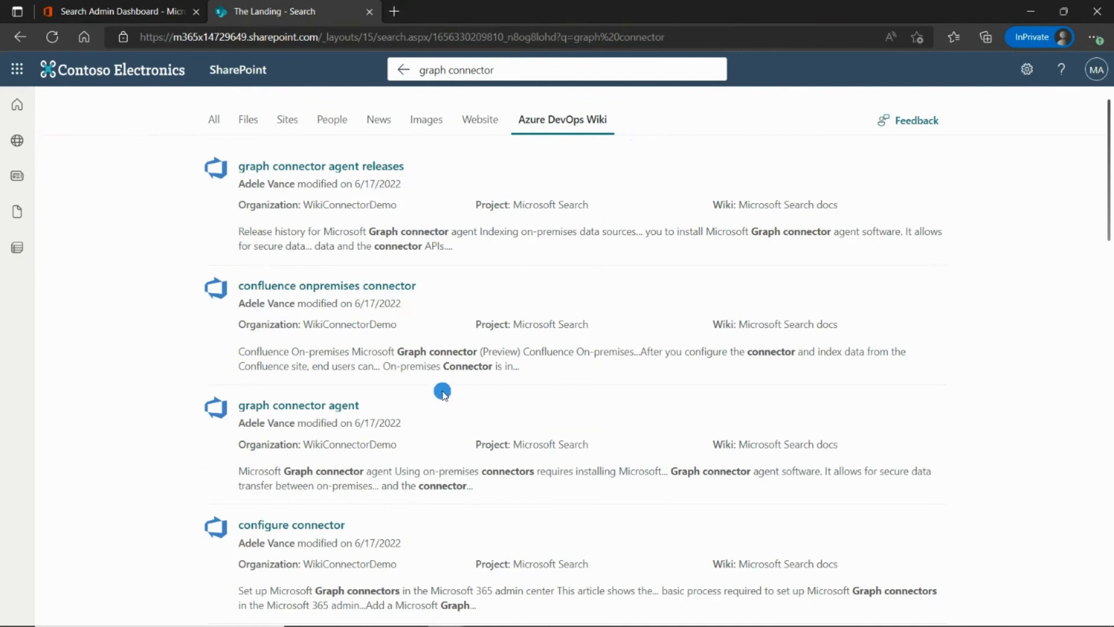
scroll(443, 392, down, 4)
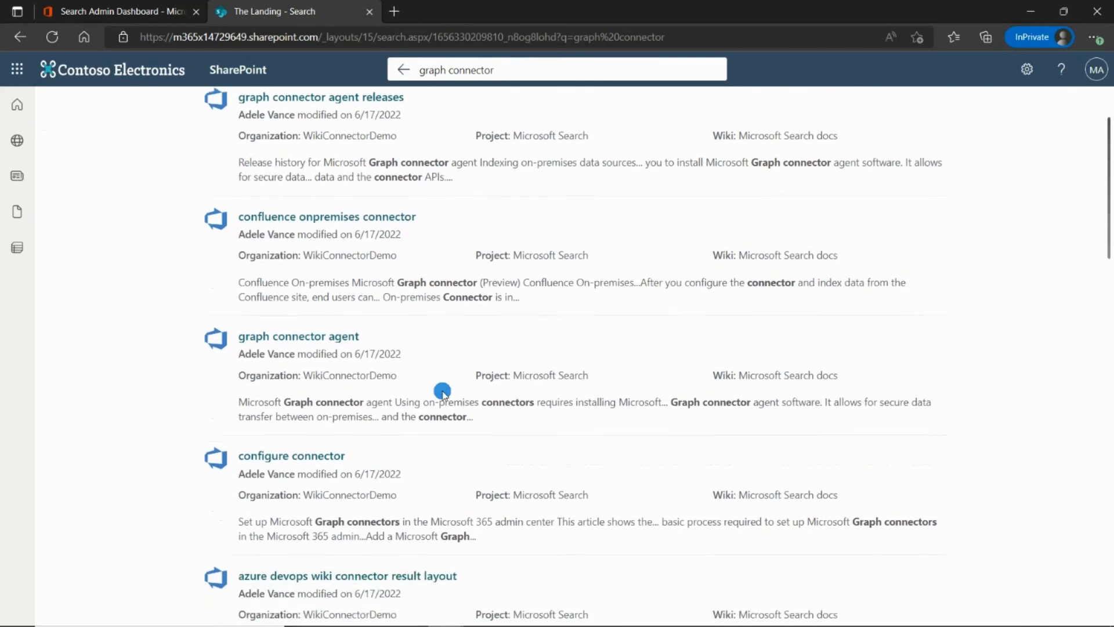
scroll(442, 392, up, 4)
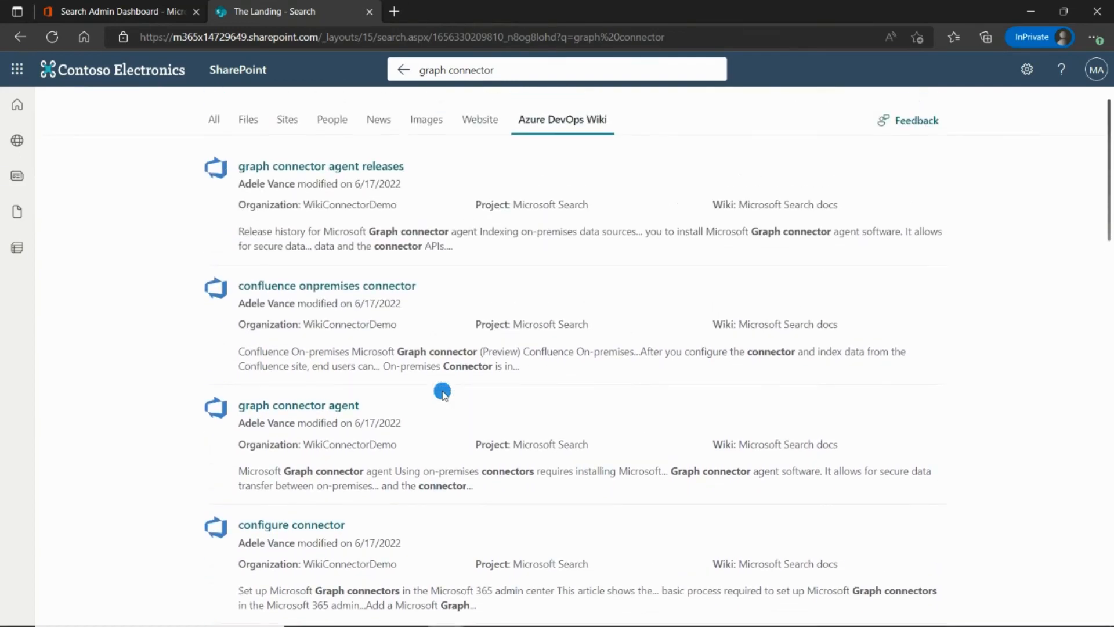